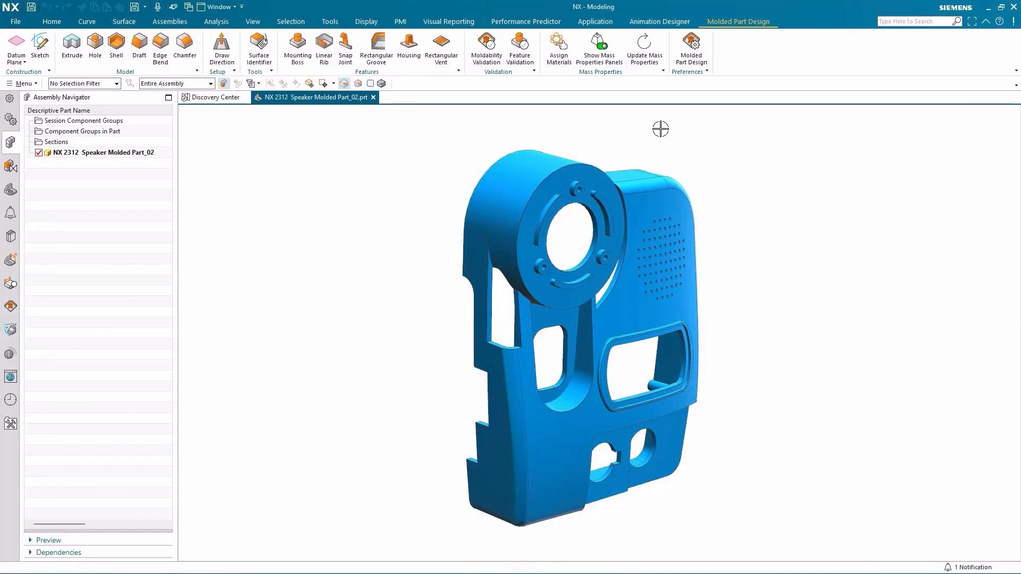
Review the molded part design preferences: general settings, moldability validation limits, and the boss, rib, snap joint and housing validation checks
left_click(692, 45)
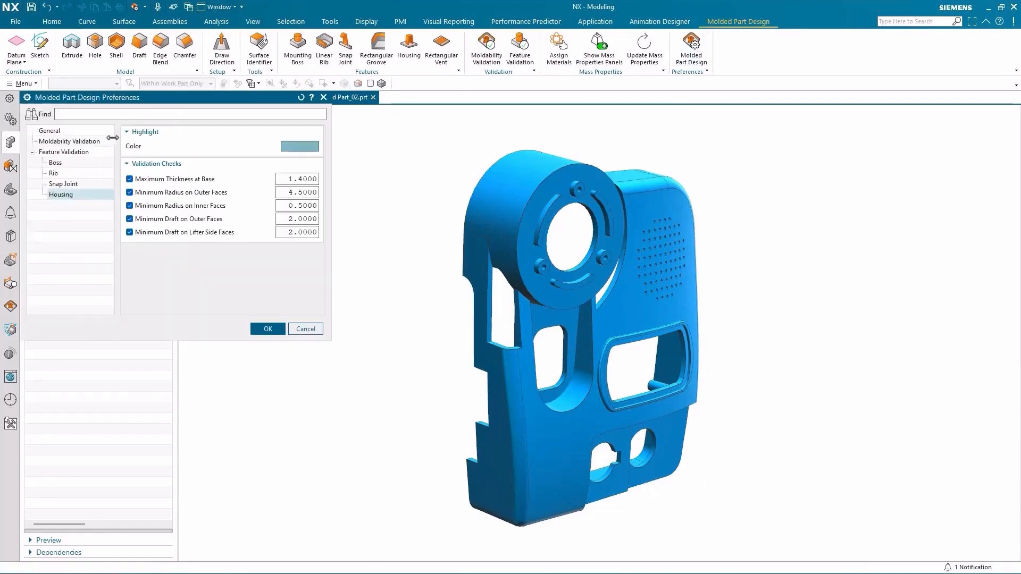
left_click(50, 131)
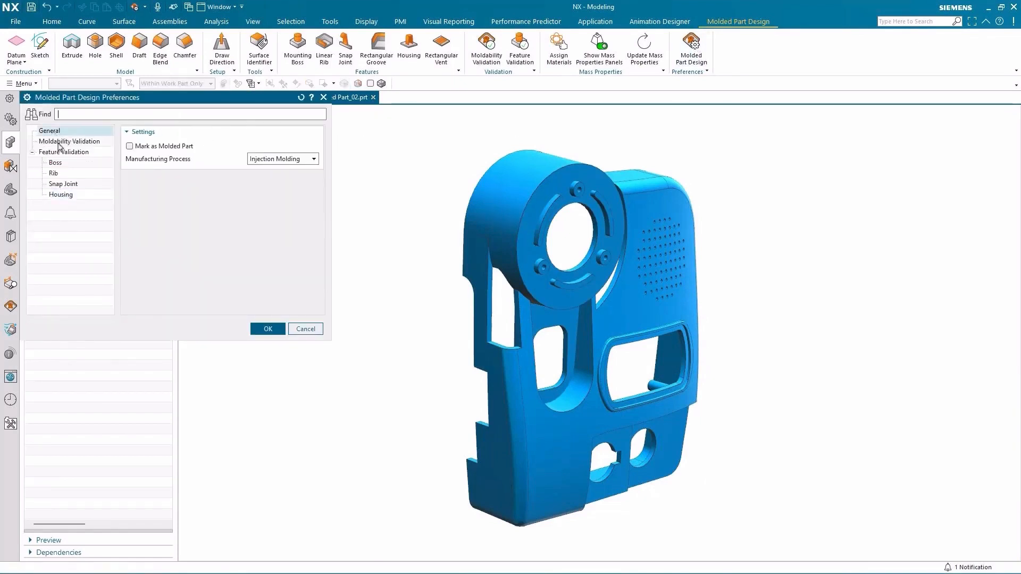
left_click(64, 142)
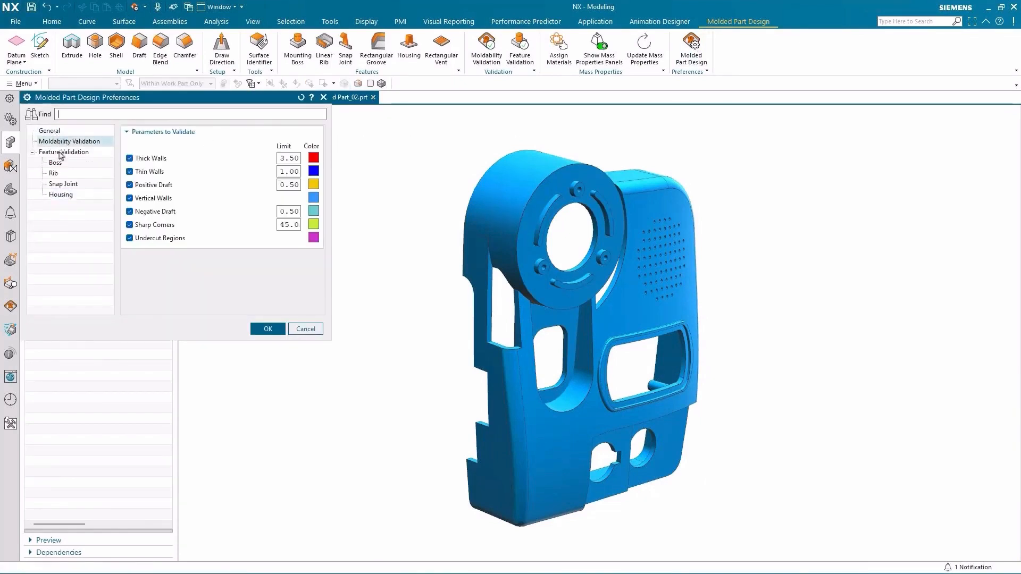
left_click(58, 161)
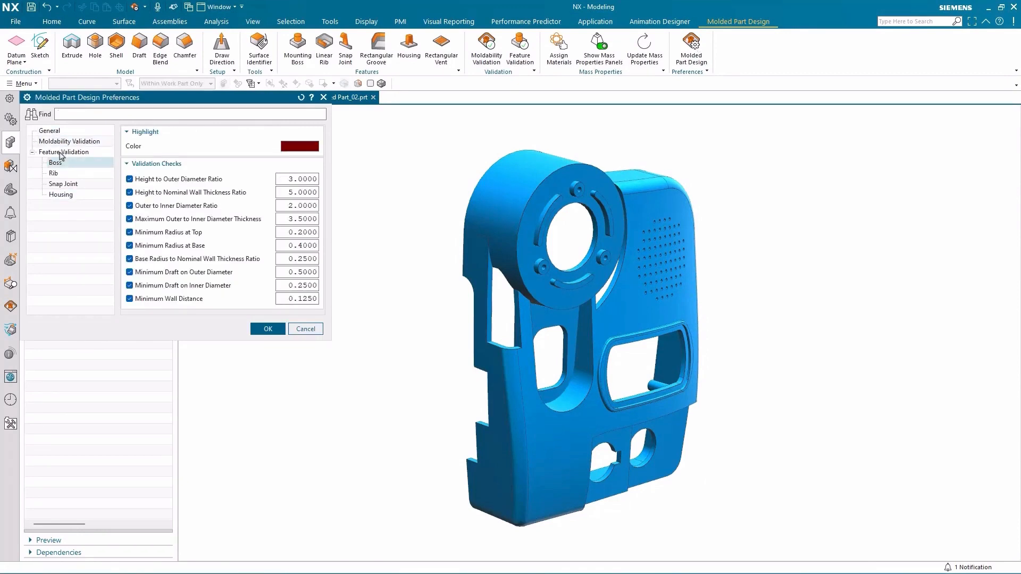
left_click(54, 174)
left_click(62, 184)
left_click(61, 195)
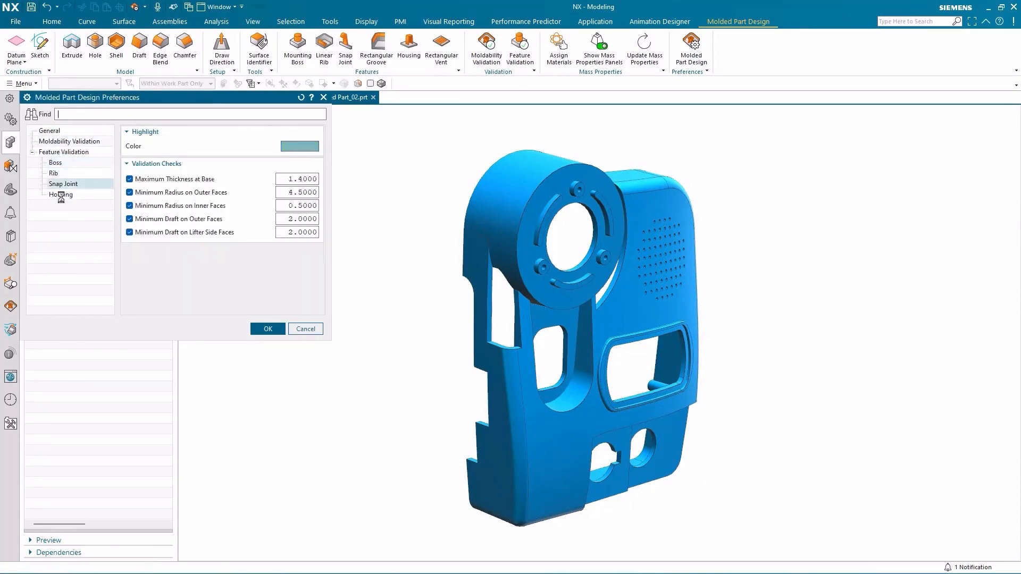
left_click(266, 326)
Add a housing with the preset dimensions at the existing floor point between the raised pads, with its lifter direction along the X-axis
middle_click_drag(371, 225, 440, 105)
left_click(409, 44)
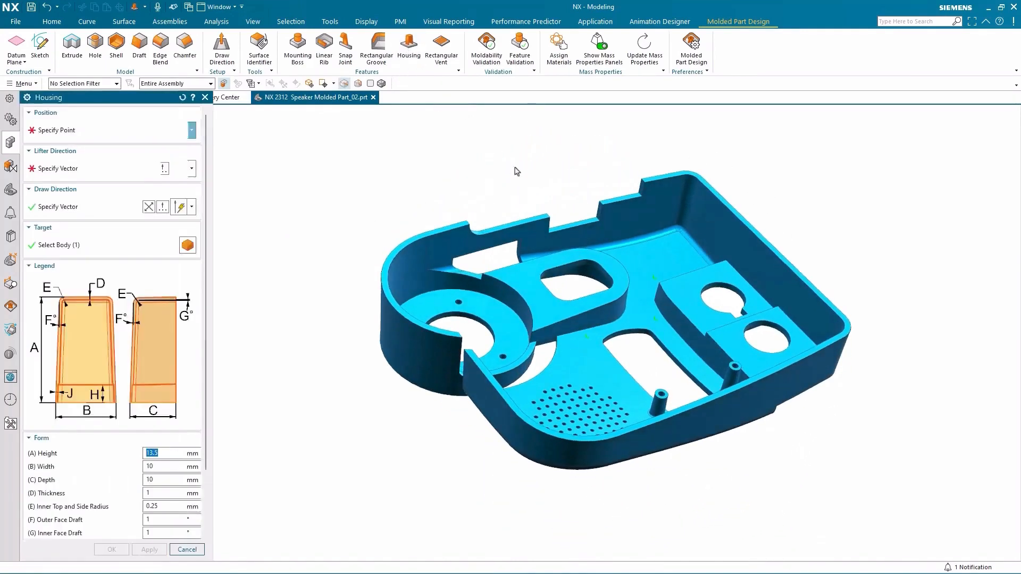
scroll(592, 234, "up", 5)
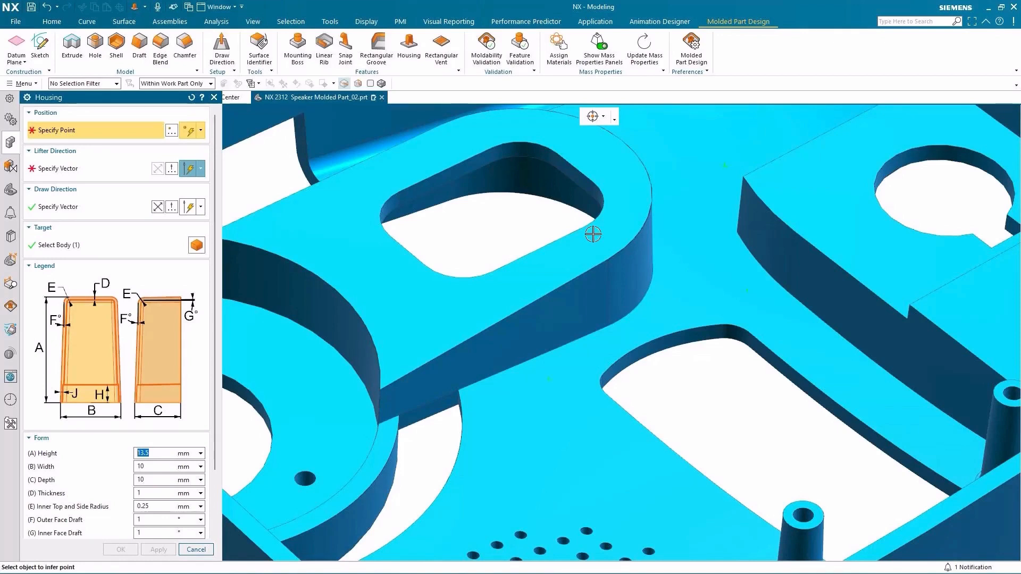
scroll(592, 234, "up", 5)
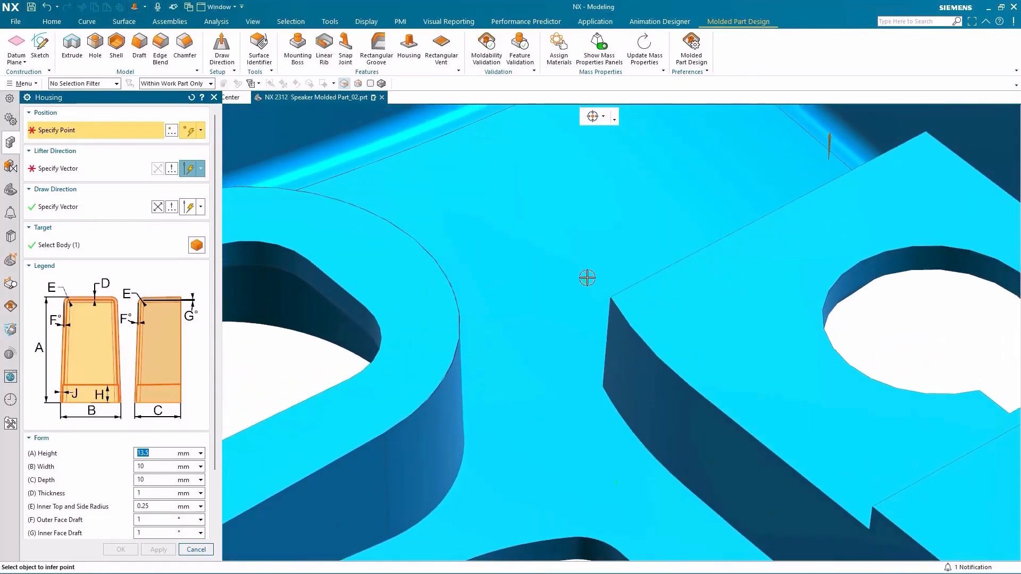
left_click(586, 279)
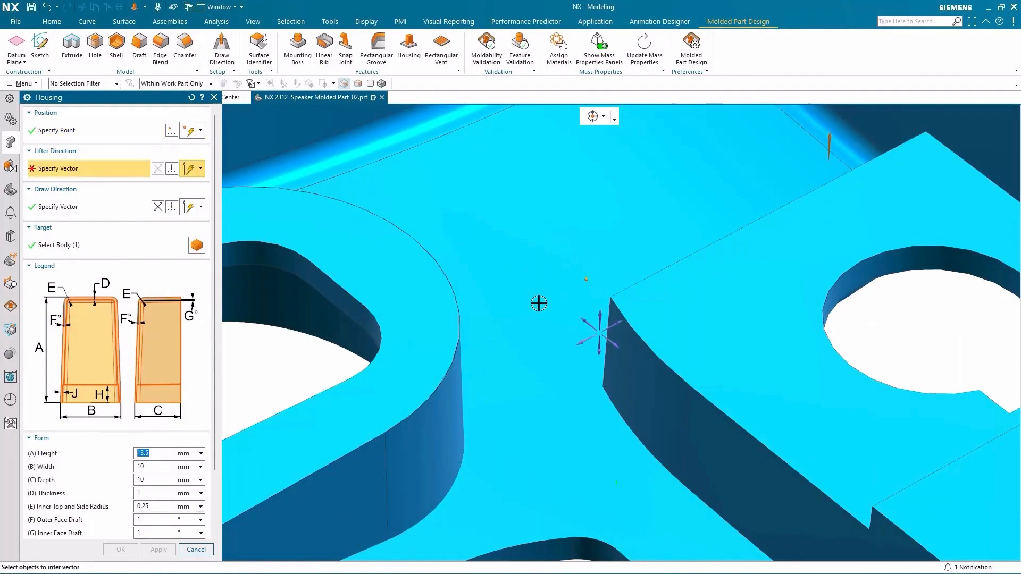
left_click(580, 343)
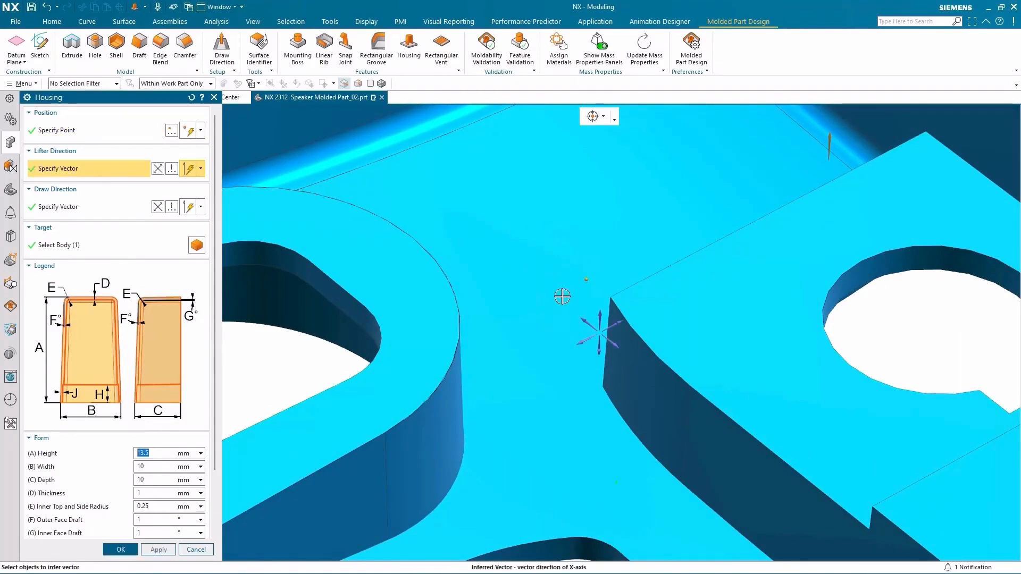
middle_click(562, 297)
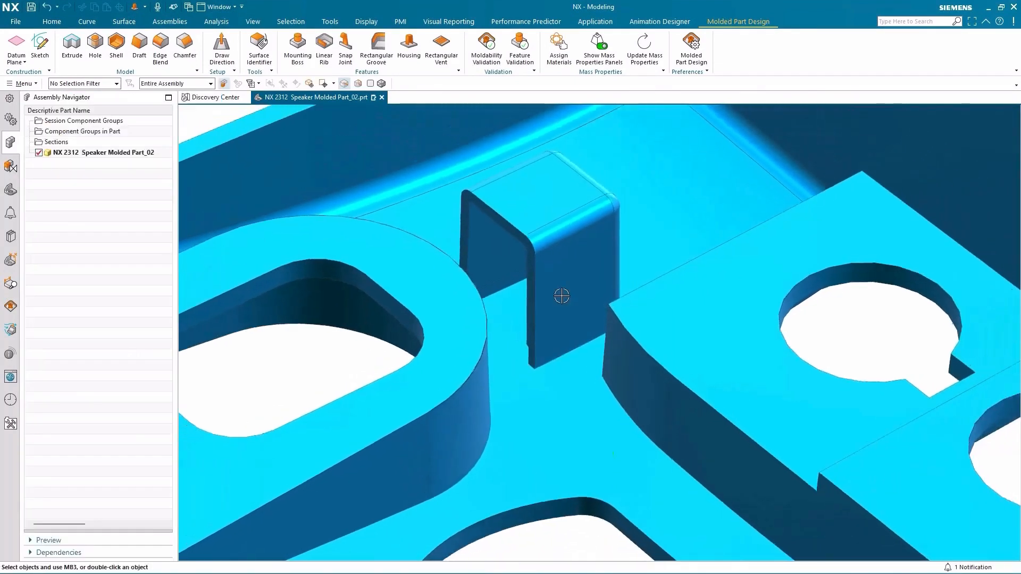
Begin a rectangular vent at a point on the inner end wall near the corner, with its grow direction running horizontally along the wall
scroll(562, 296, "down", 2)
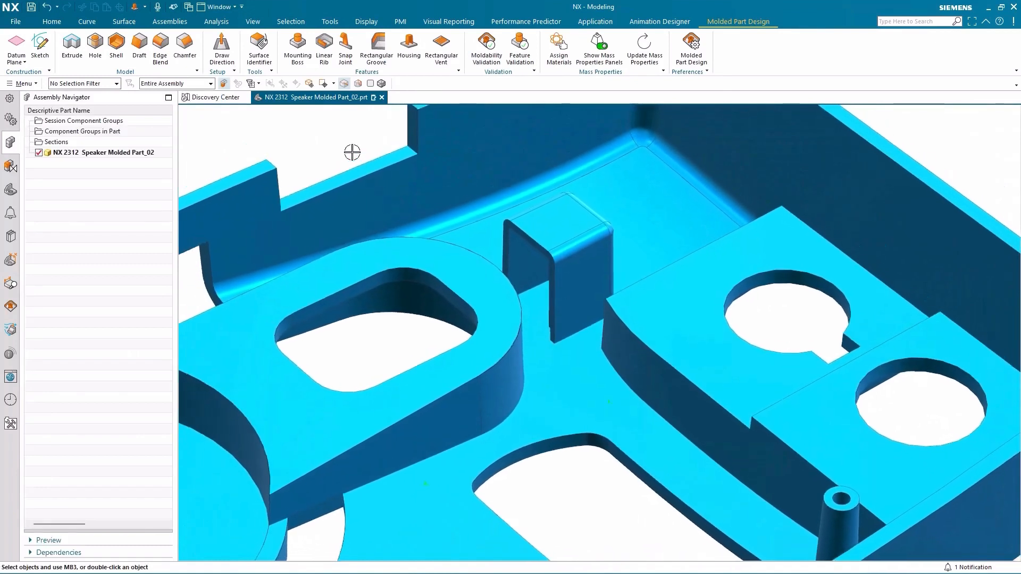
middle_click_drag(352, 153, 408, 124)
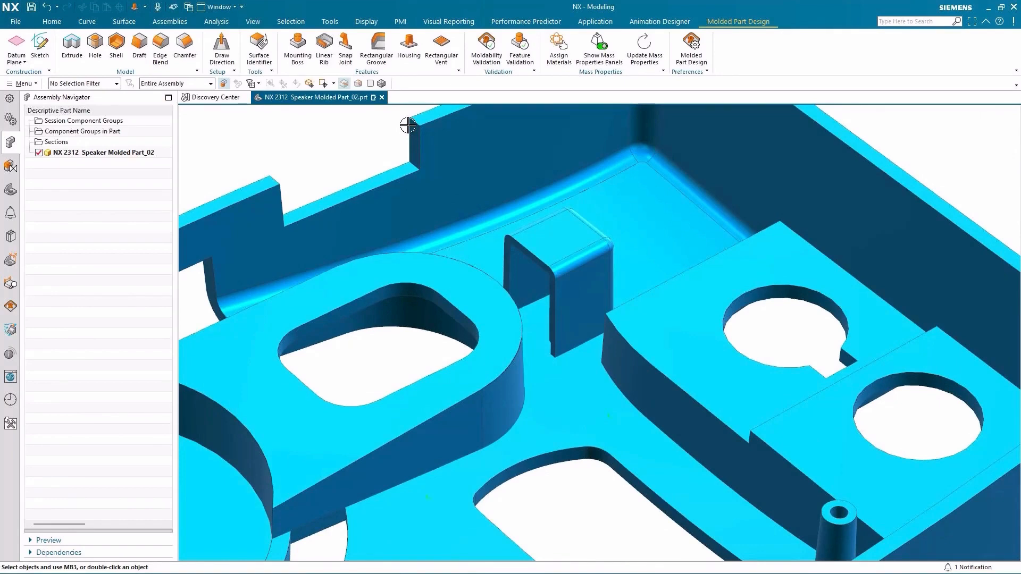
middle_click_drag(407, 125, 428, 101)
left_click(441, 52)
middle_click_drag(609, 222, 702, 205)
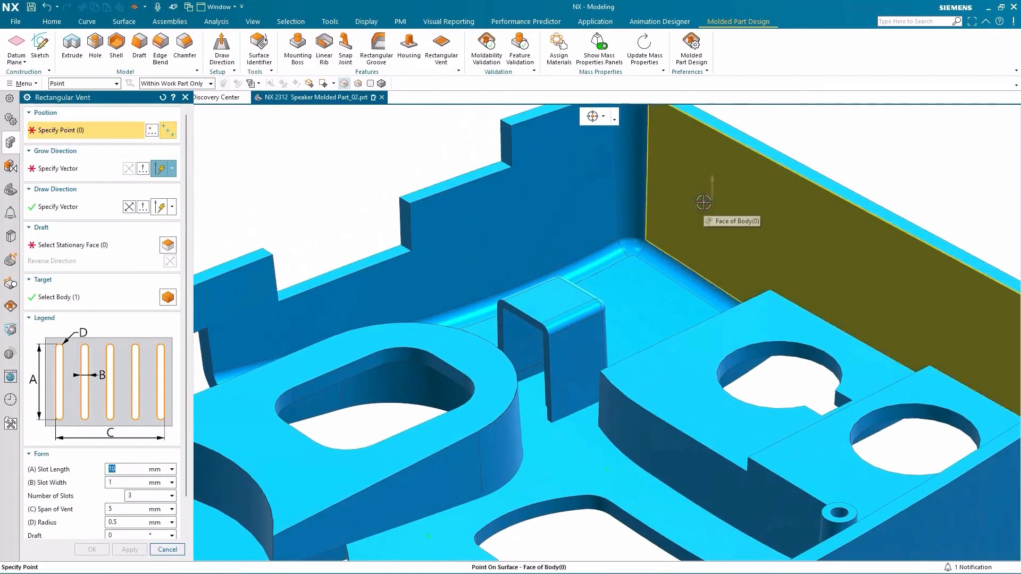
left_click(702, 203)
left_click(134, 172)
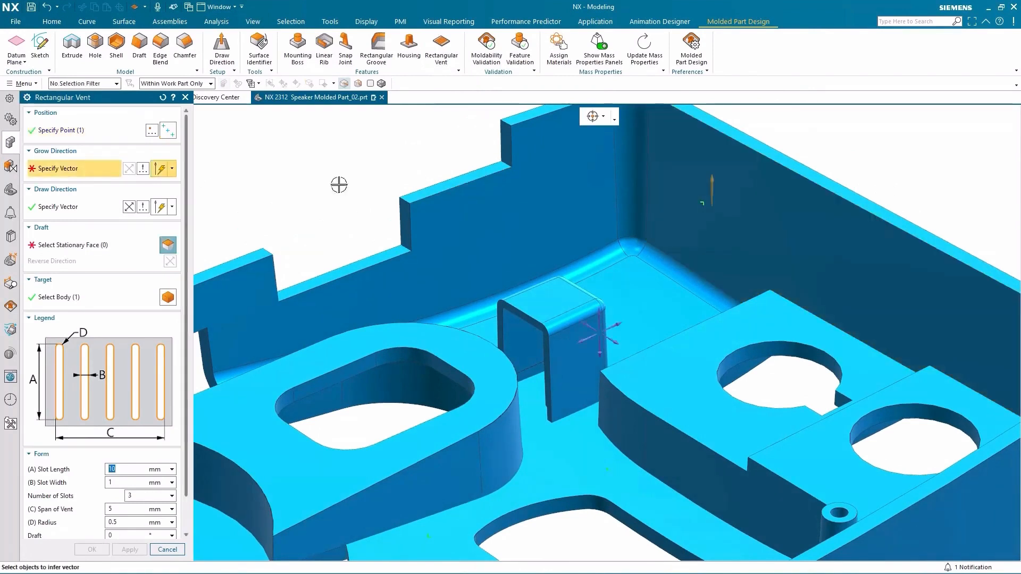
left_click(584, 322)
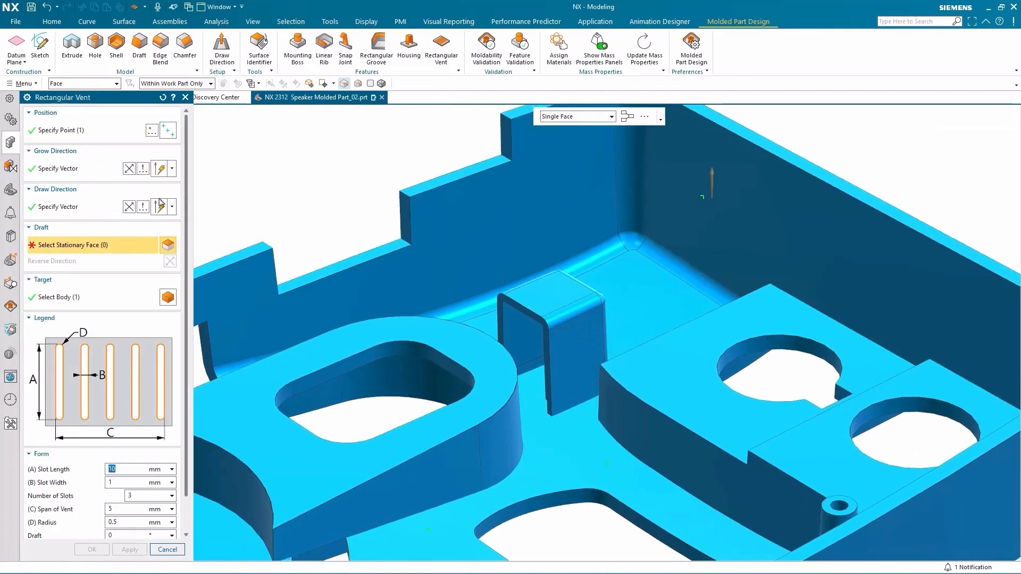
Point the vent's draw direction through the end wall and use the wall's inner face as stationary face to create the three-slot vent
left_click(106, 213)
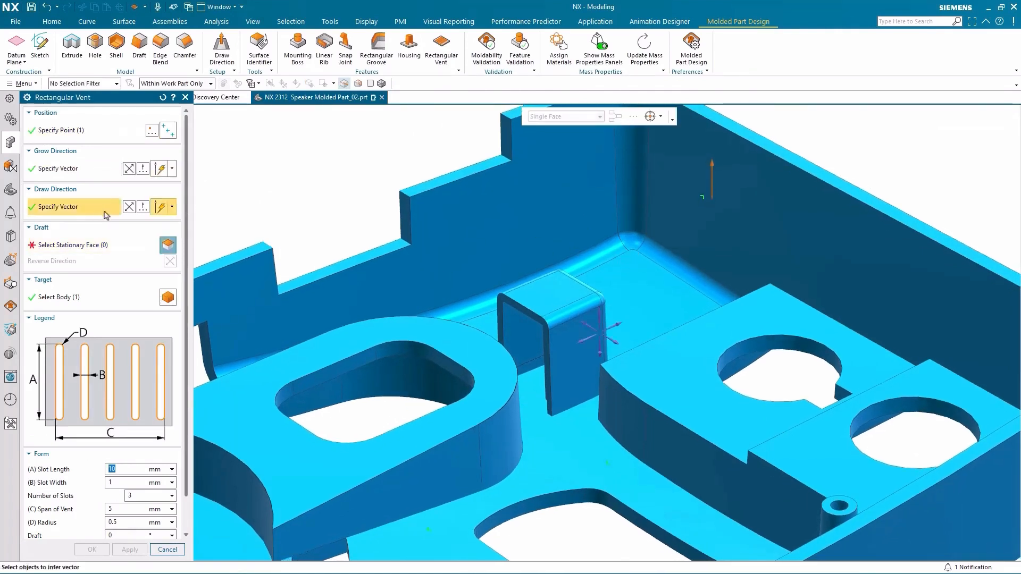
left_click(618, 323)
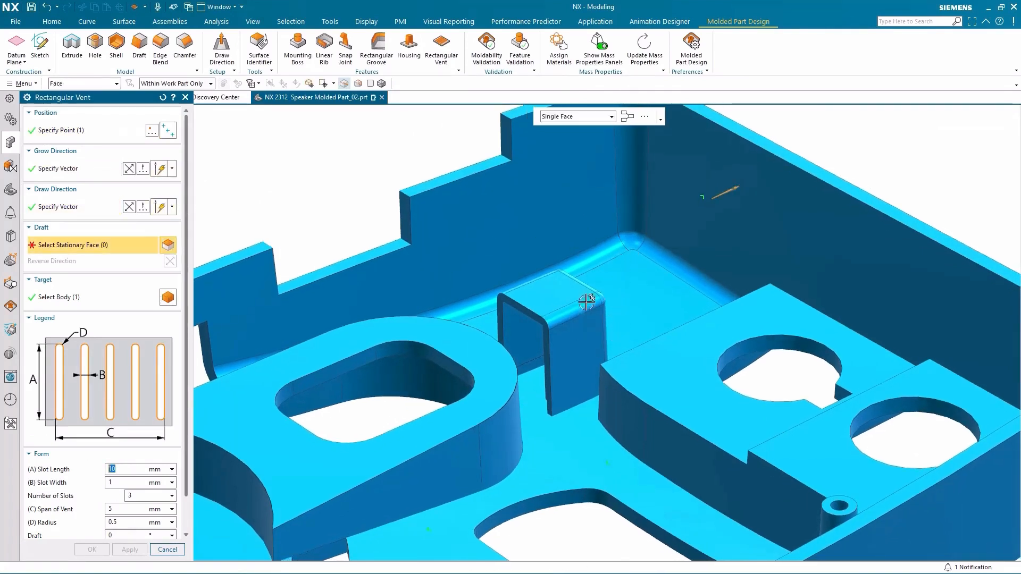
left_click(688, 230)
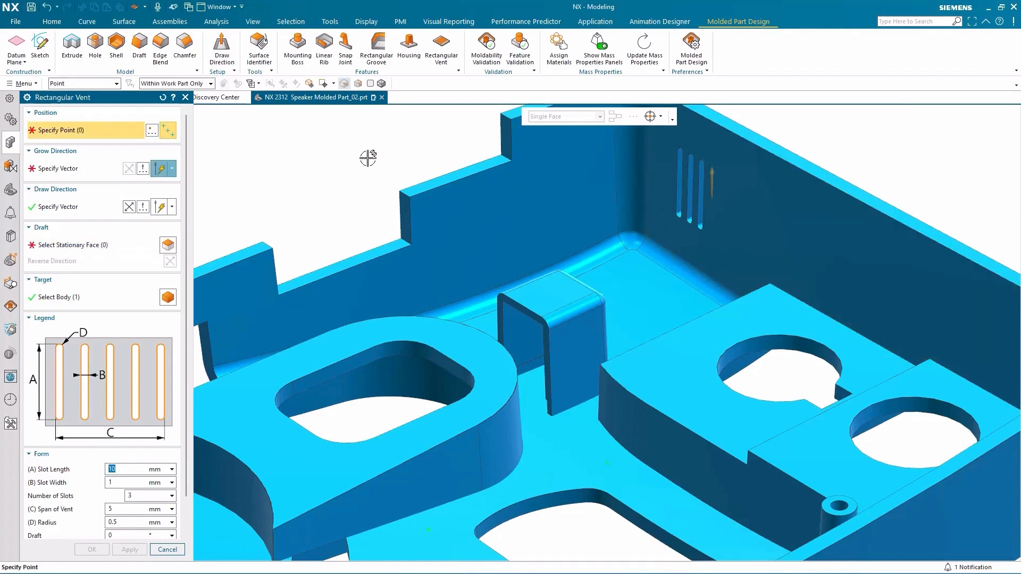
key("Escape")
Add a snap joint at the midpoint of the oblong opening's short edge nearest the speaker ring, with its hook facing the opening
scroll(368, 158, "down", 2)
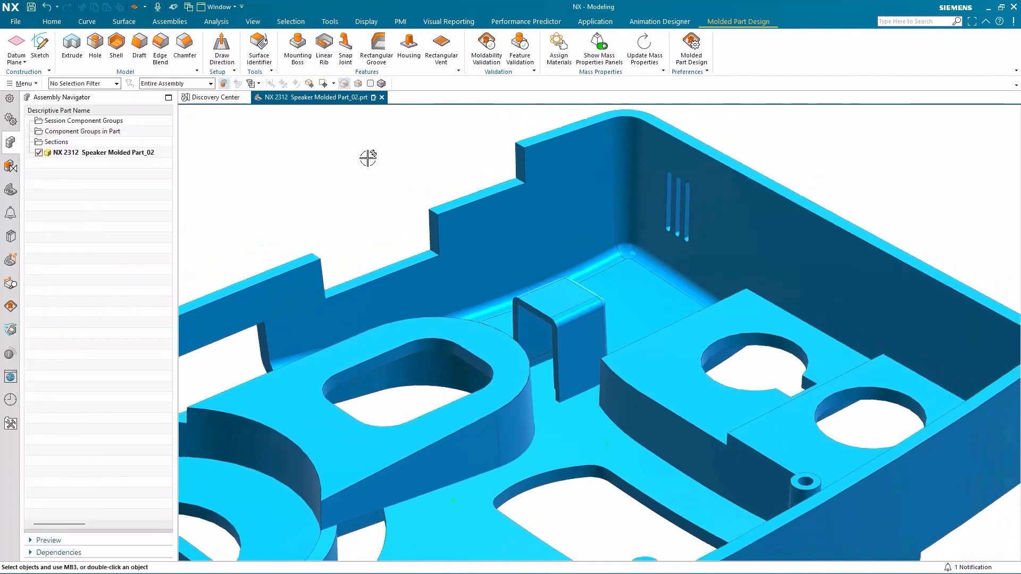
middle_click_drag(366, 155, 388, 124)
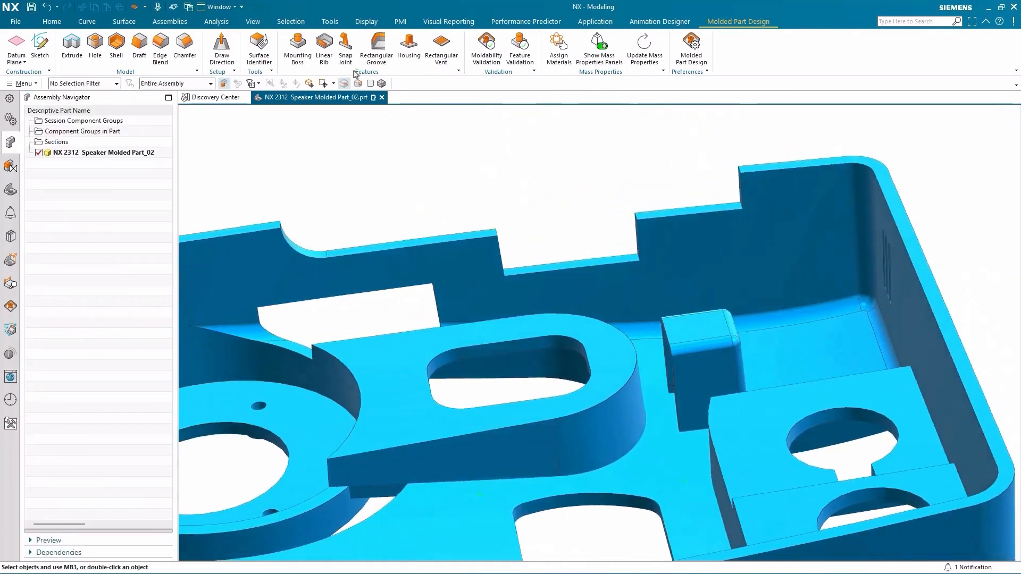
scroll(514, 328, "up", 5)
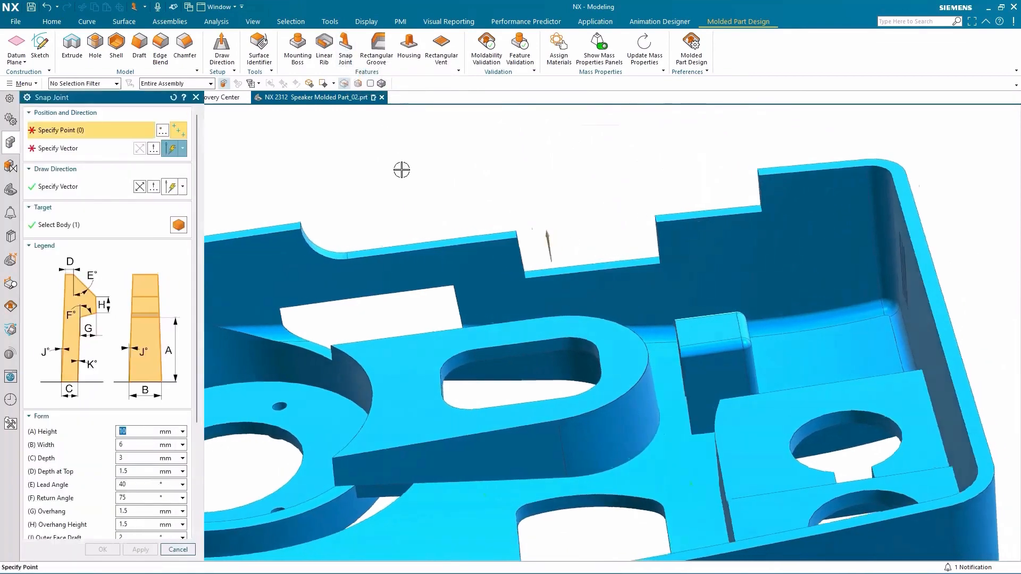
scroll(513, 328, "up", 4)
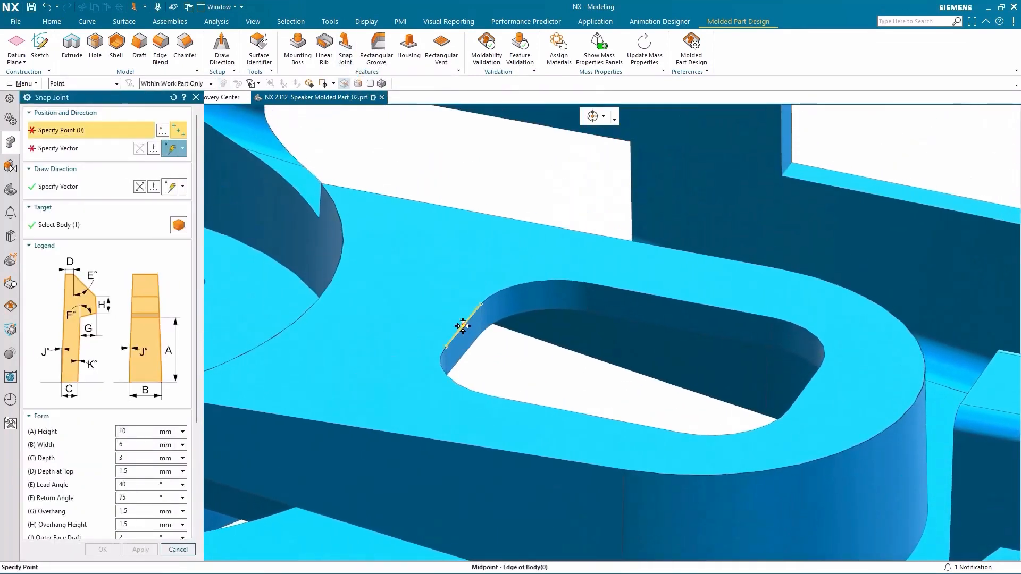
left_click(463, 324)
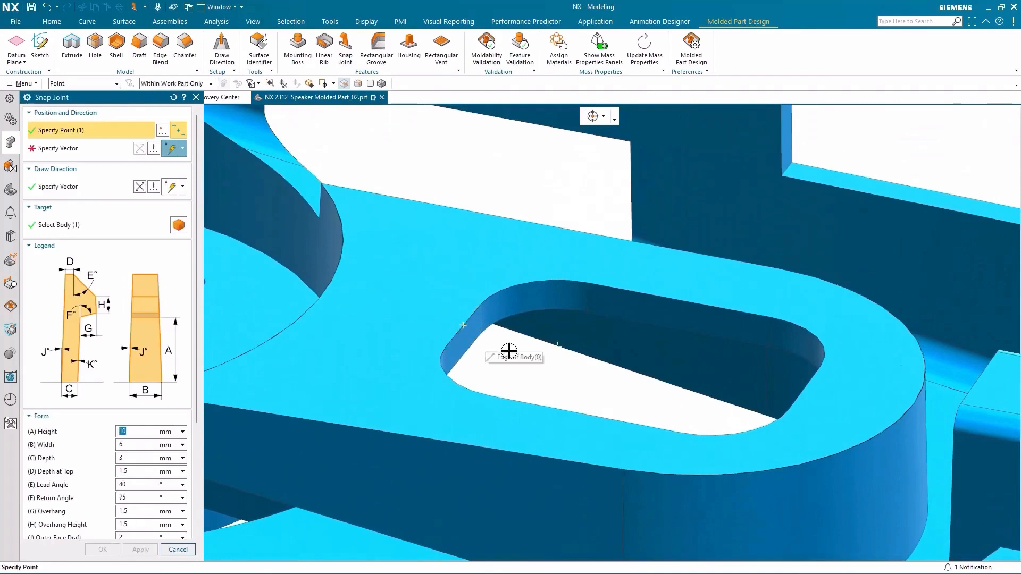
left_click(622, 336)
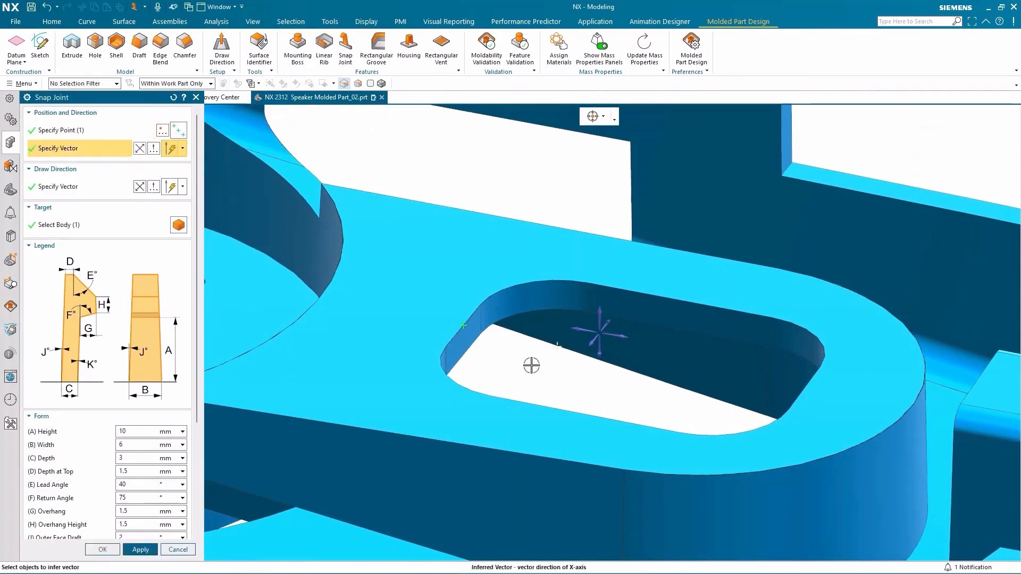
middle_click(530, 364)
Add a second snap joint at the midpoint of the oblong opening's opposite short edge, nearest the housing, with its hook facing the first
middle_click_drag(536, 359, 518, 281)
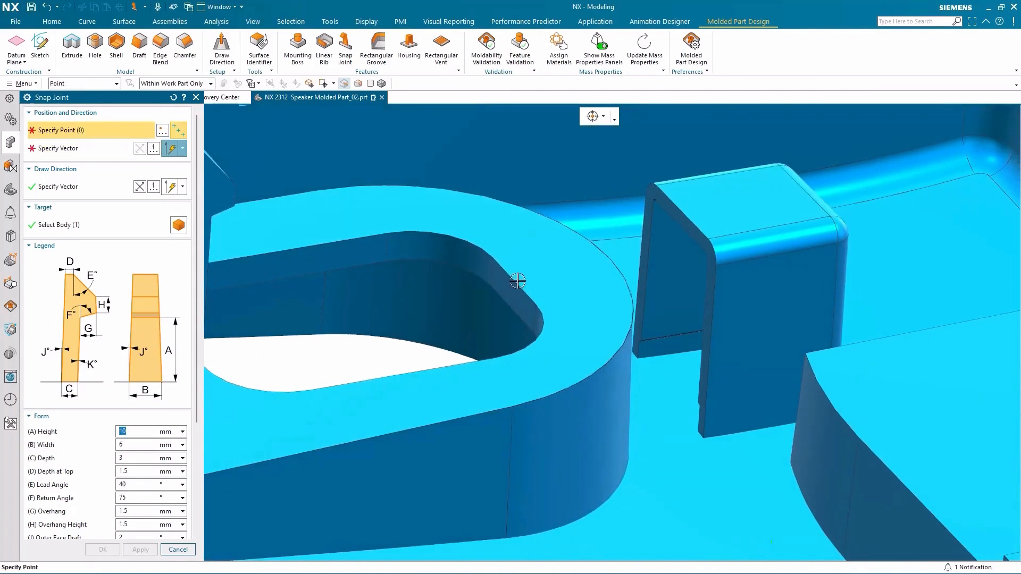
left_click(515, 283)
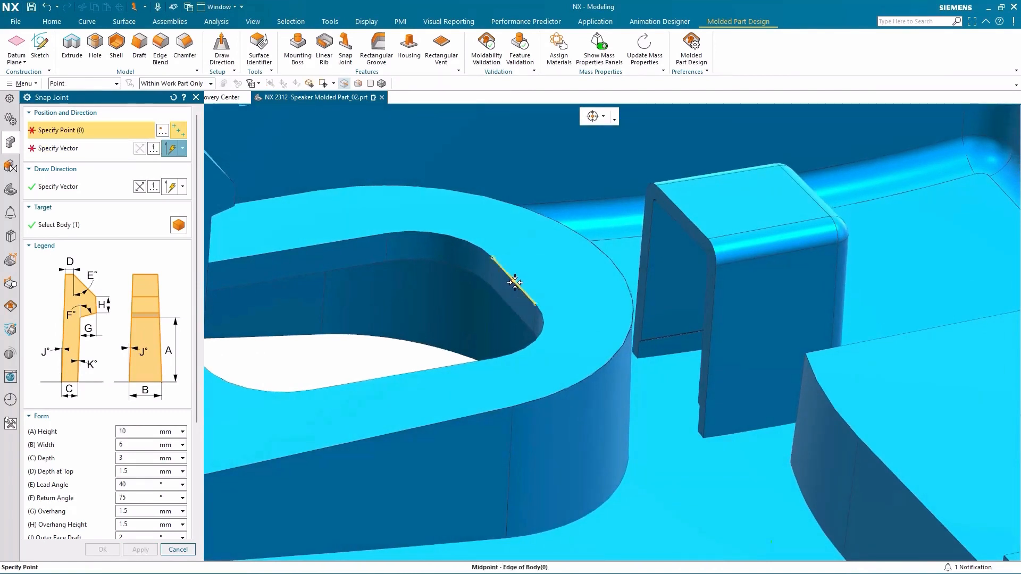
middle_click_drag(383, 318, 384, 323)
middle_click(385, 323)
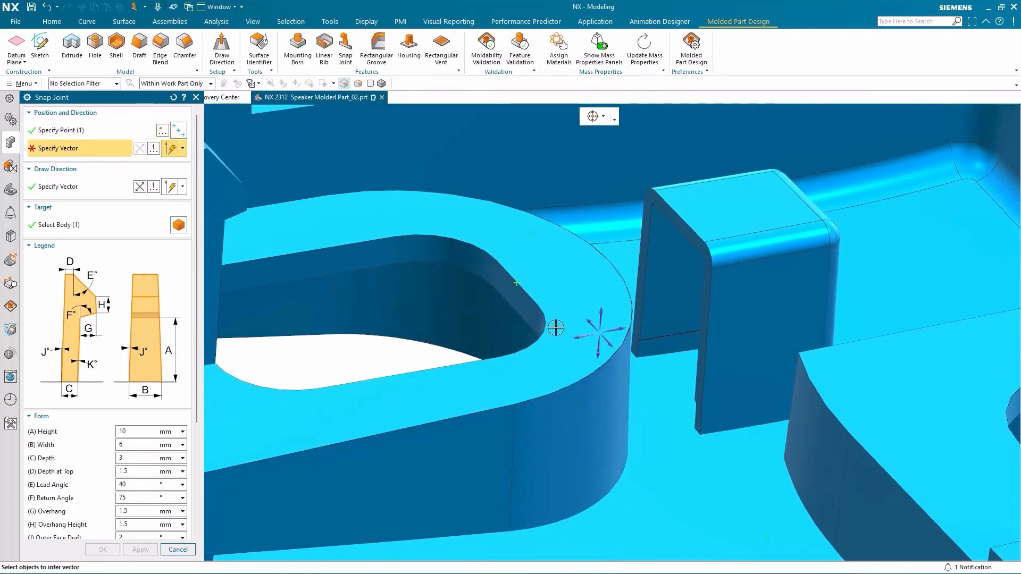
left_click(578, 336)
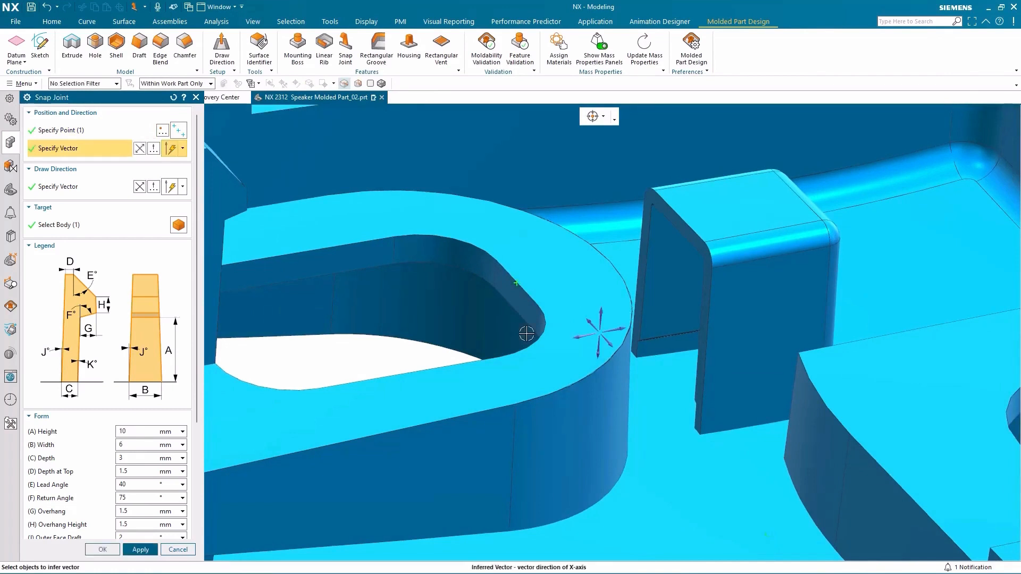
middle_click_drag(456, 330, 456, 331)
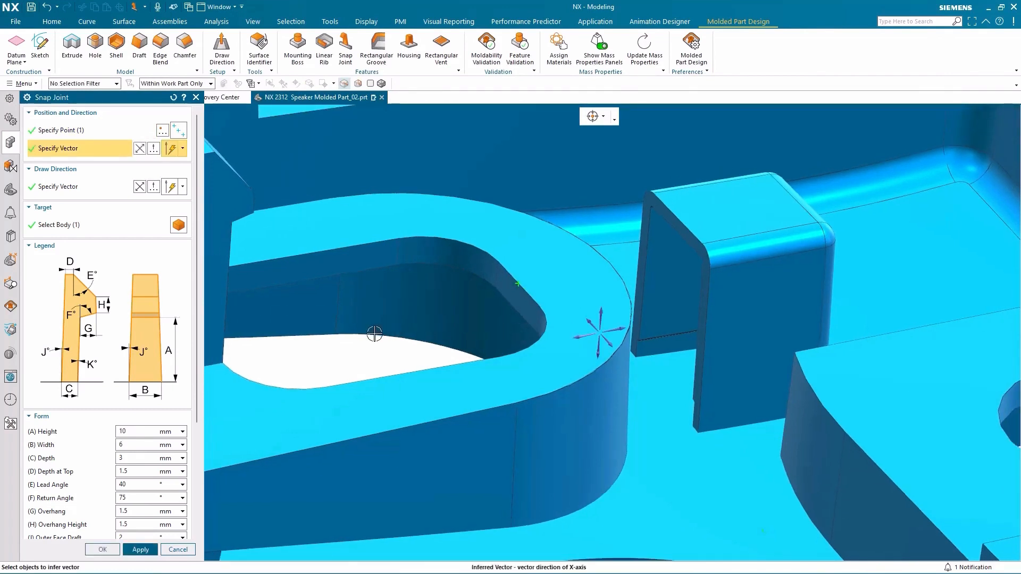
middle_click(349, 337)
Cut a rectangular groove into the rim of the outer wall, selecting the rim at the rounded speaker end
middle_click_drag(348, 339, 443, 121)
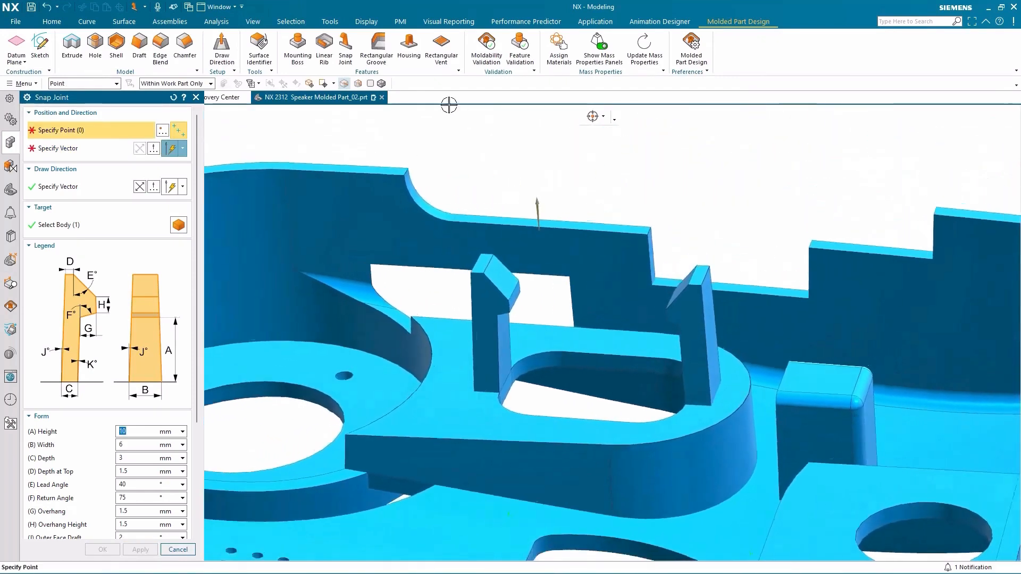
left_click(380, 52)
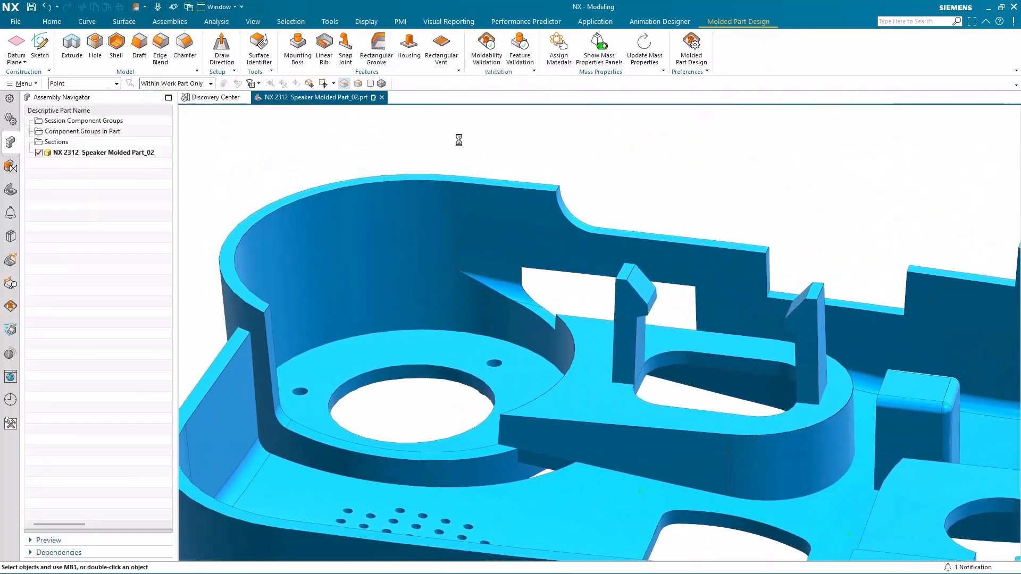
left_click(481, 184)
middle_click(486, 146)
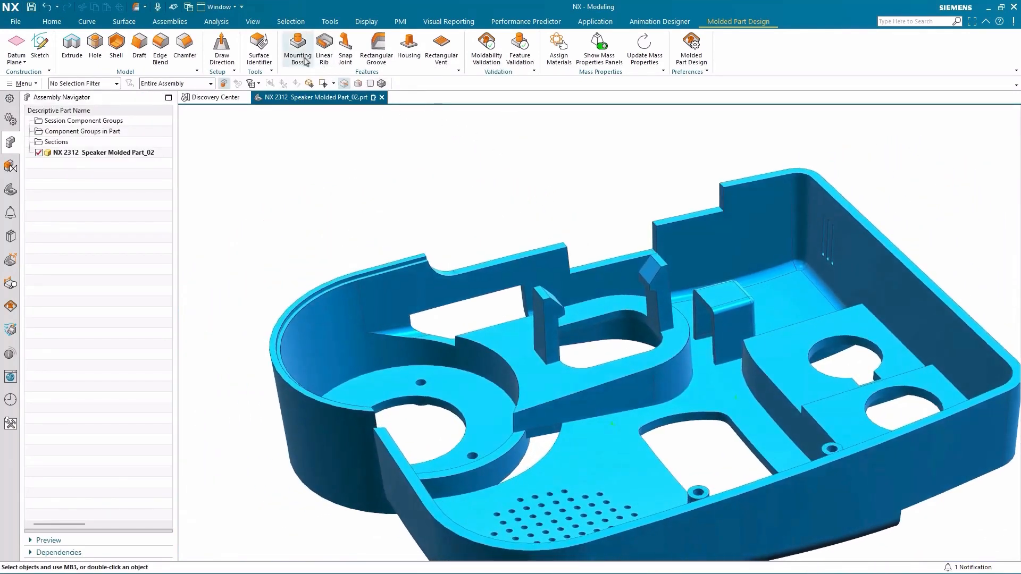
Add two 10 mm high mounting bosses at the existing projected points on the floor, beside the large rounded rectangular opening
left_click(297, 46)
scroll(617, 420, "up", 8)
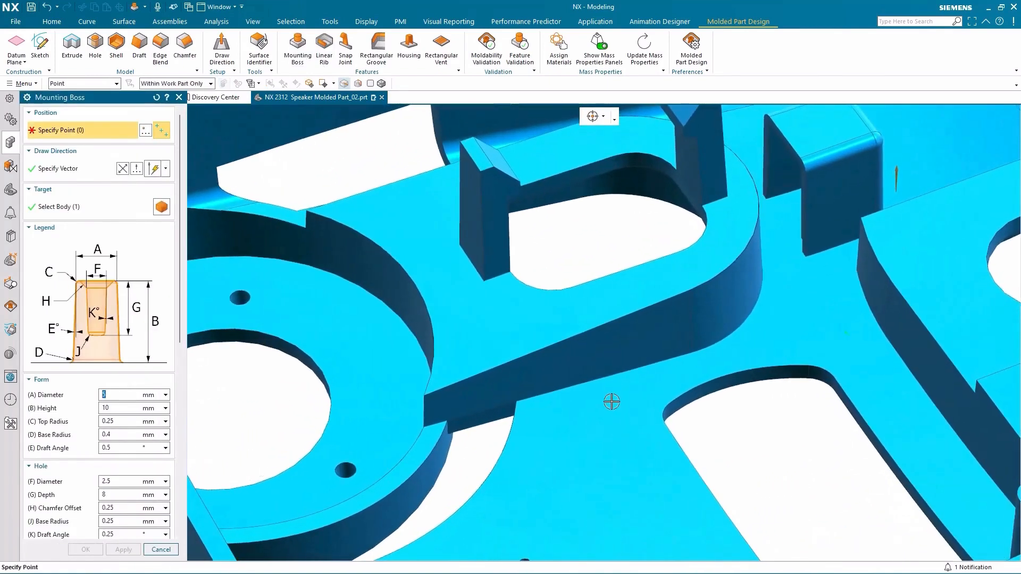
left_click(612, 402)
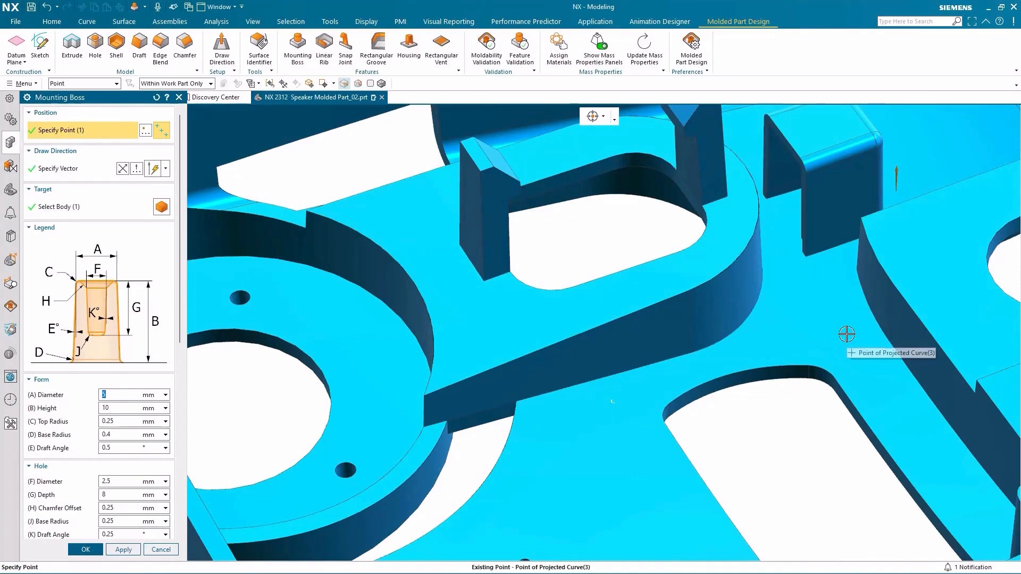
left_click(844, 336)
middle_click_drag(774, 449, 634, 448)
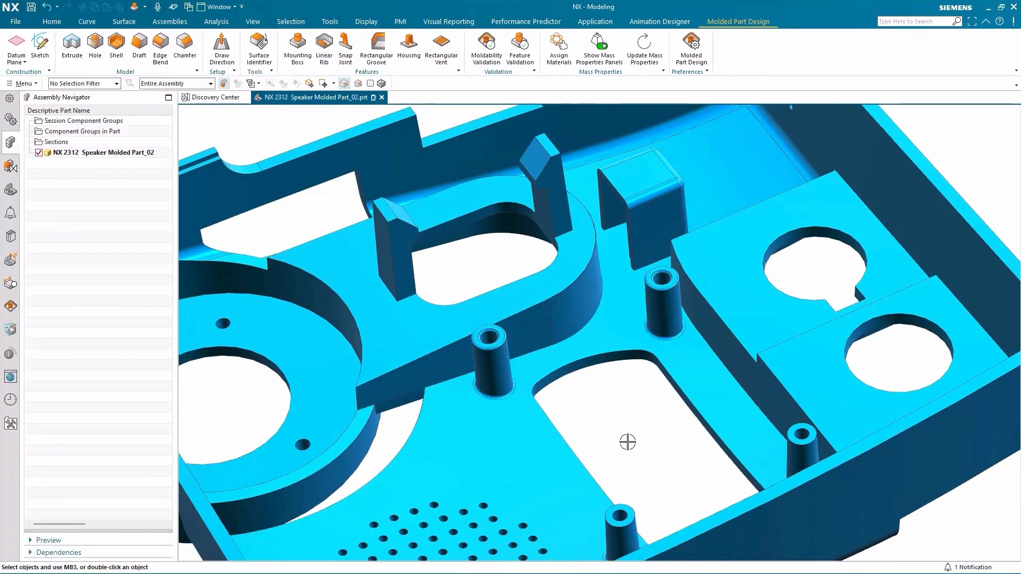
scroll(627, 442, "down", 5)
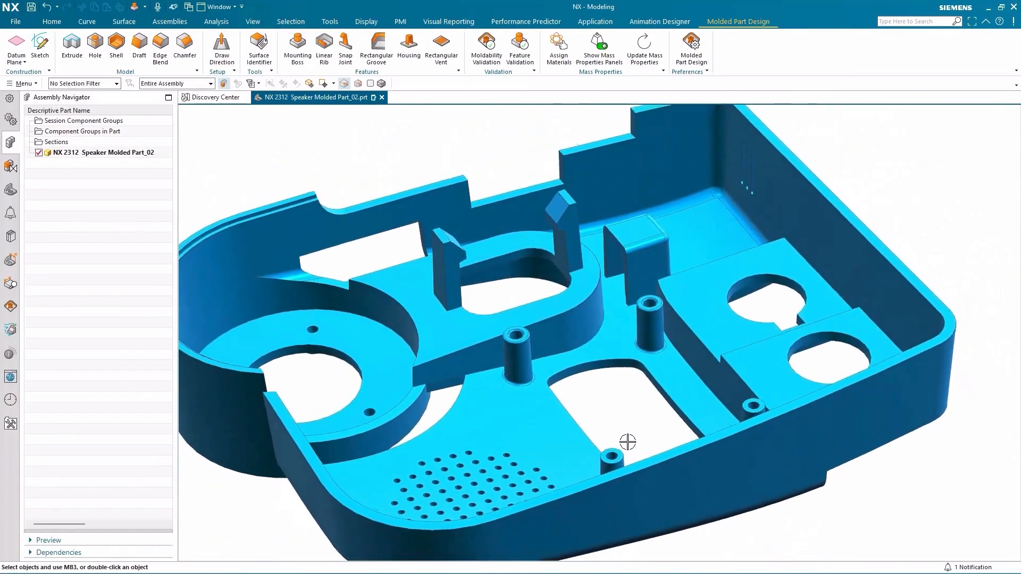
scroll(627, 442, "down", 4)
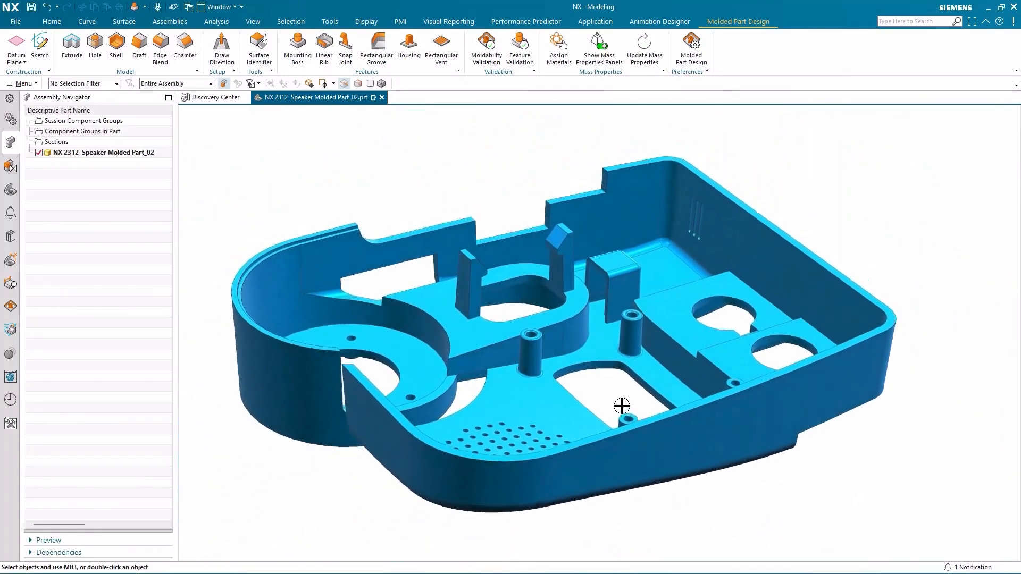
scroll(621, 406, "down", 1)
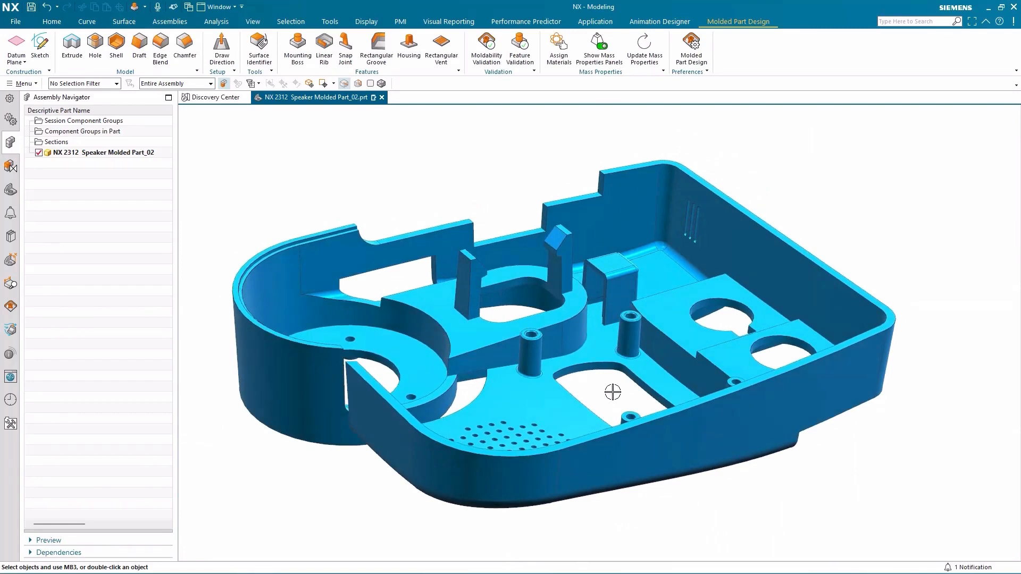
Label the part's outer skin as Class A in green with the Surface Identifier, picking tangent region faces from the flat outer end face
middle_click_drag(613, 392, 219, 178)
left_click(259, 48)
left_click(37, 238)
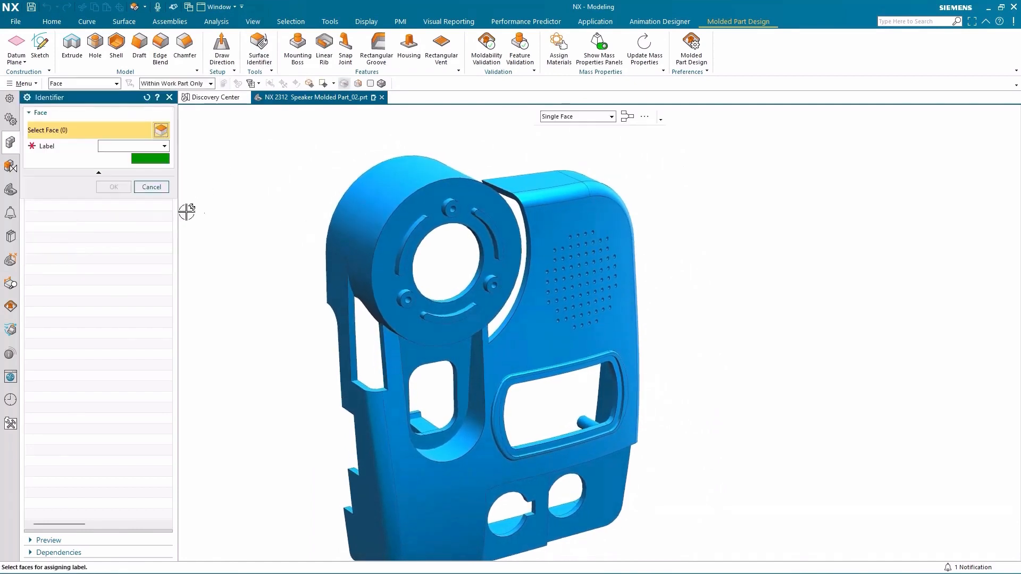
middle_click_drag(211, 209, 262, 196)
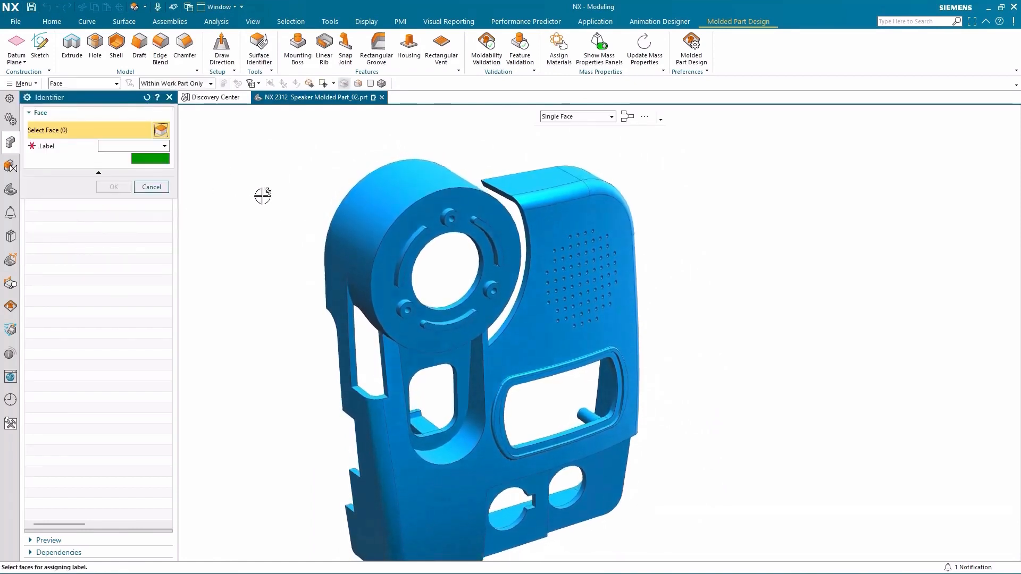
left_click(592, 118)
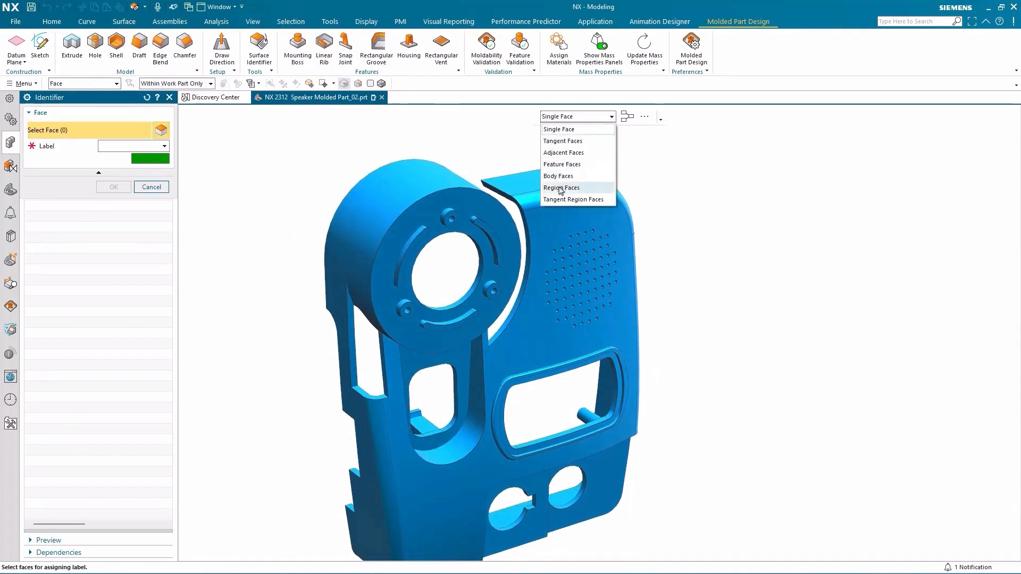
left_click(574, 199)
left_click(545, 181)
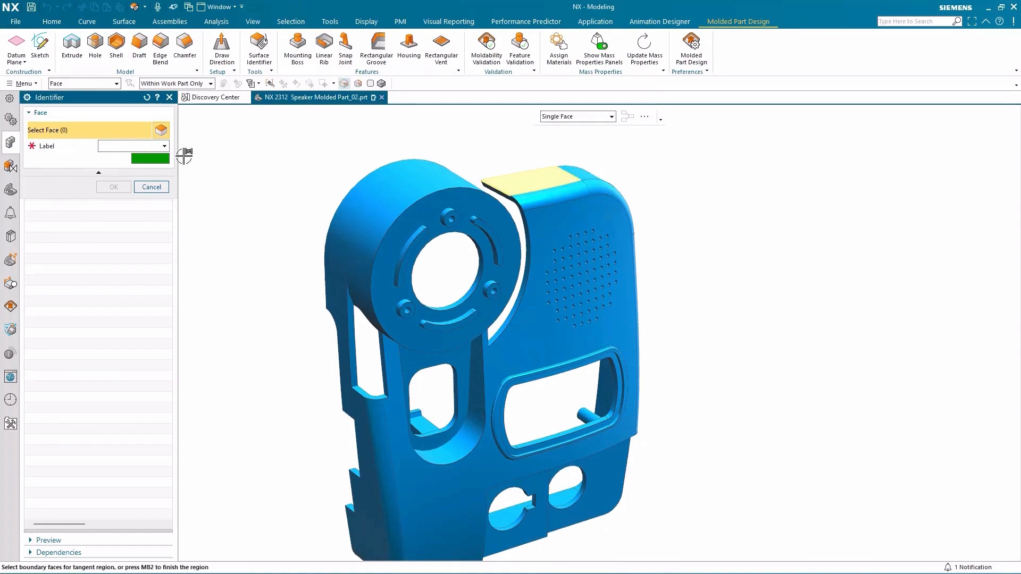
left_click(165, 148)
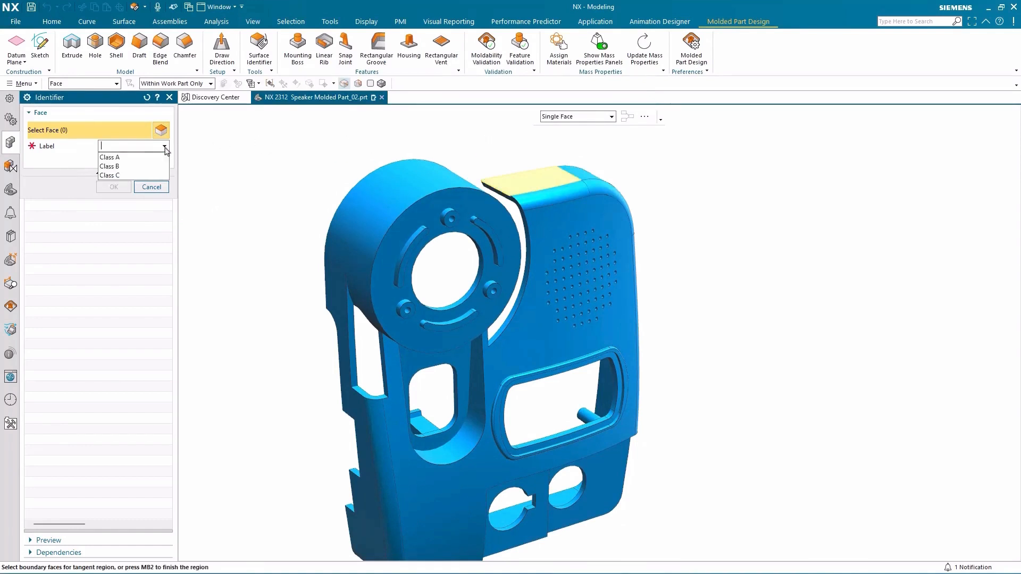
left_click(141, 160)
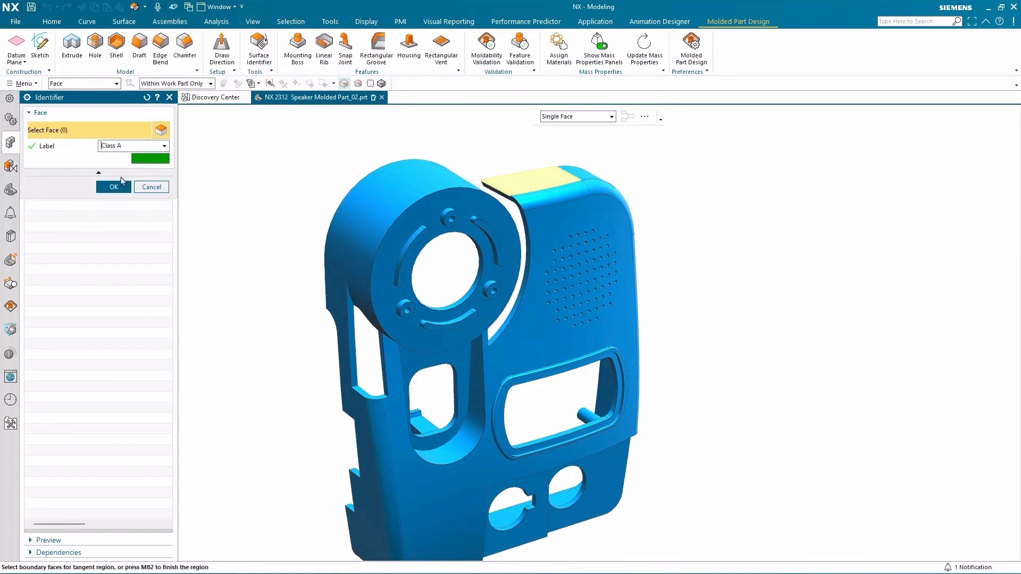
left_click(114, 187)
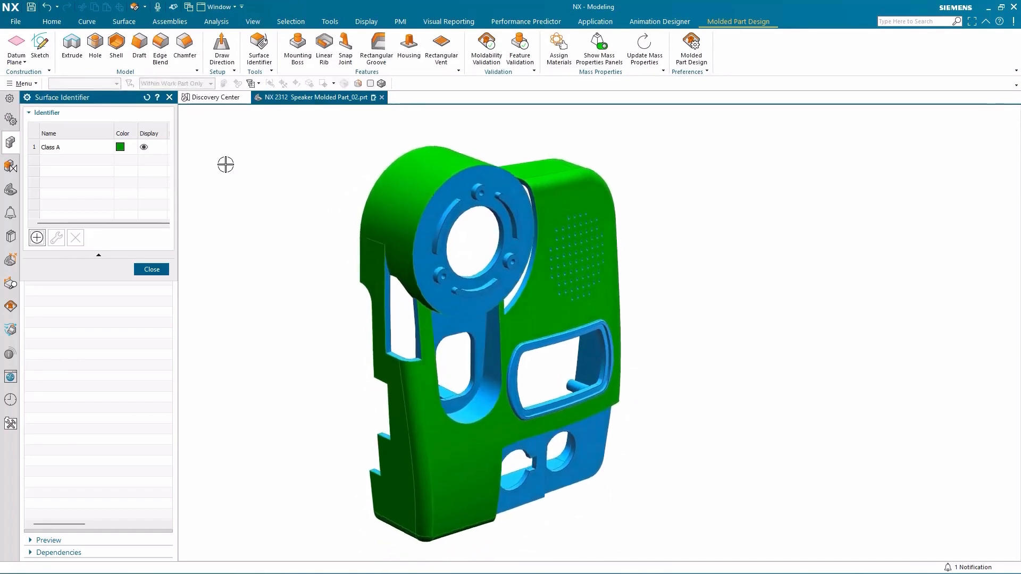
Edit the Class A identifier to add the raised rim face around the rectangular opening and the tangent faces of its outer edge
left_click(71, 148)
left_click(57, 238)
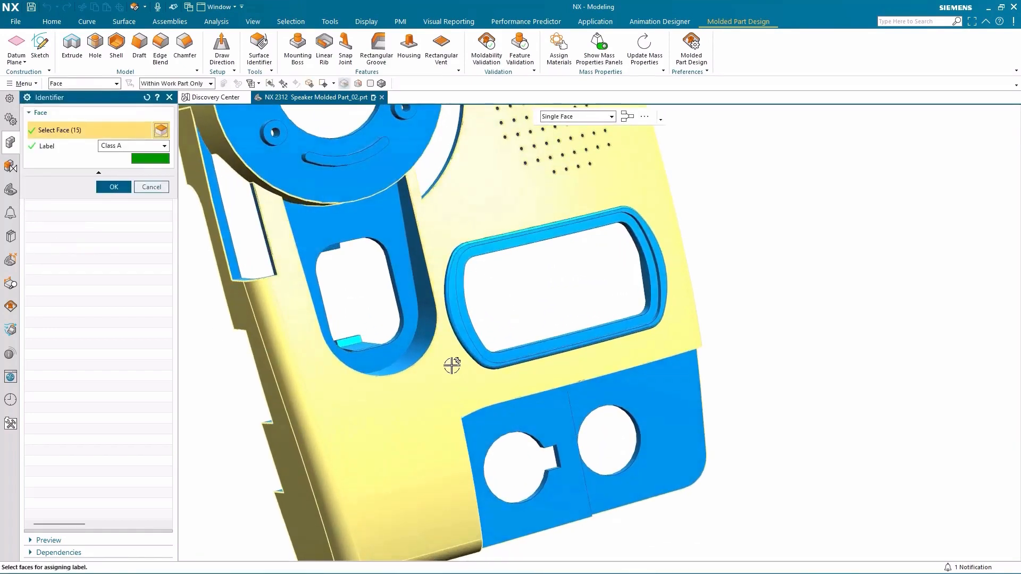
left_click(463, 329)
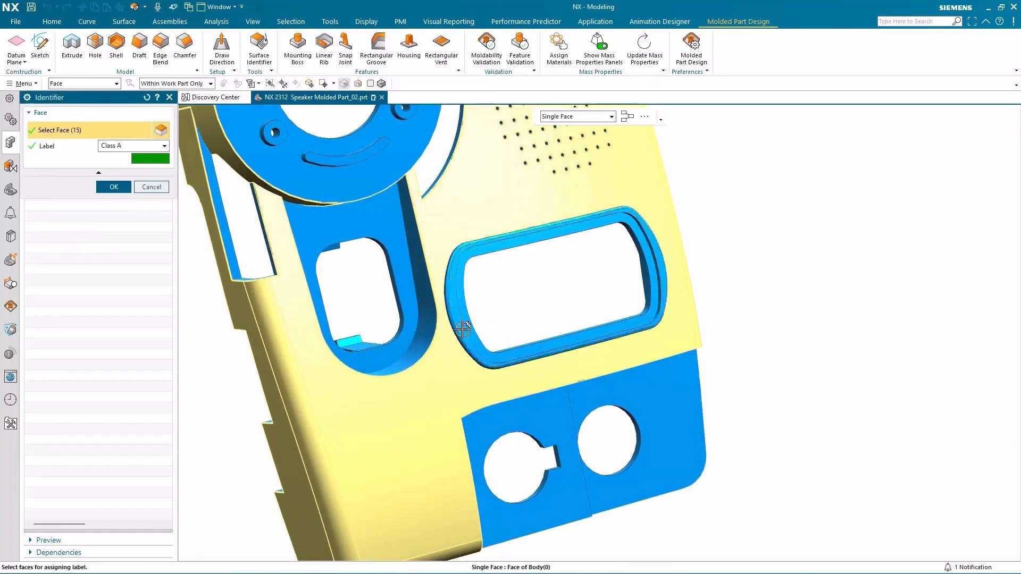
middle_click_drag(428, 314, 428, 314)
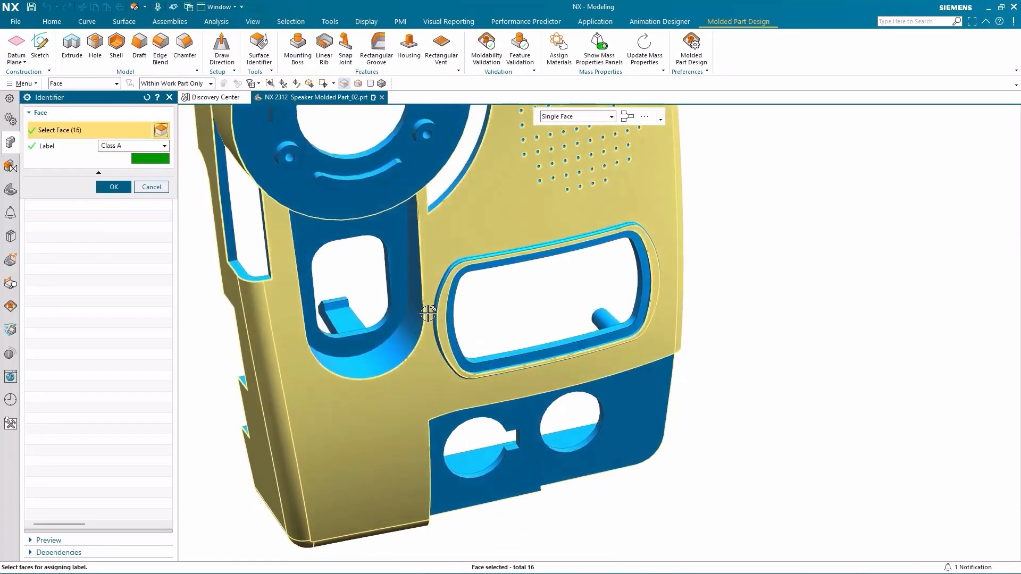
left_click(580, 117)
left_click(571, 140)
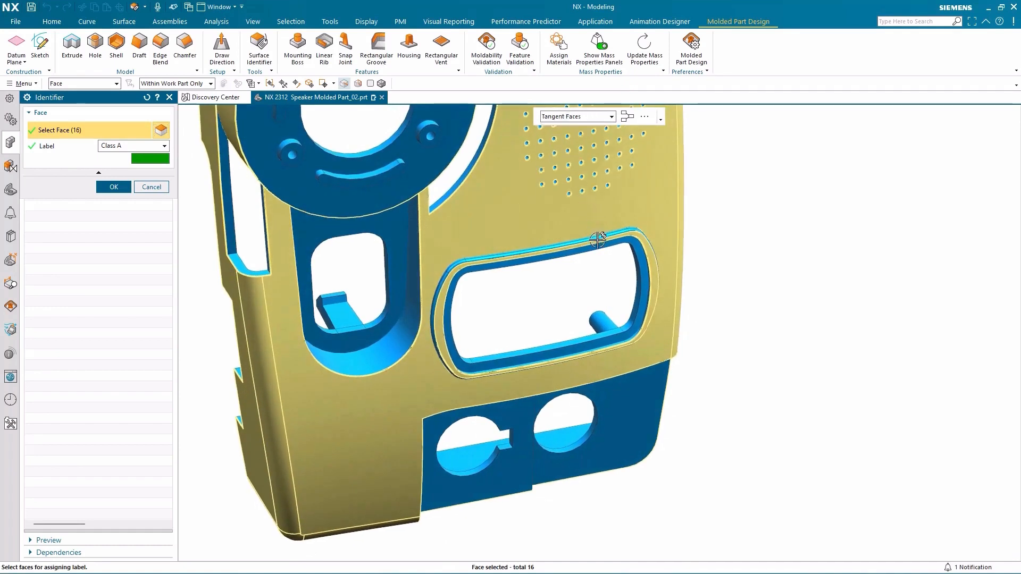
left_click(595, 236)
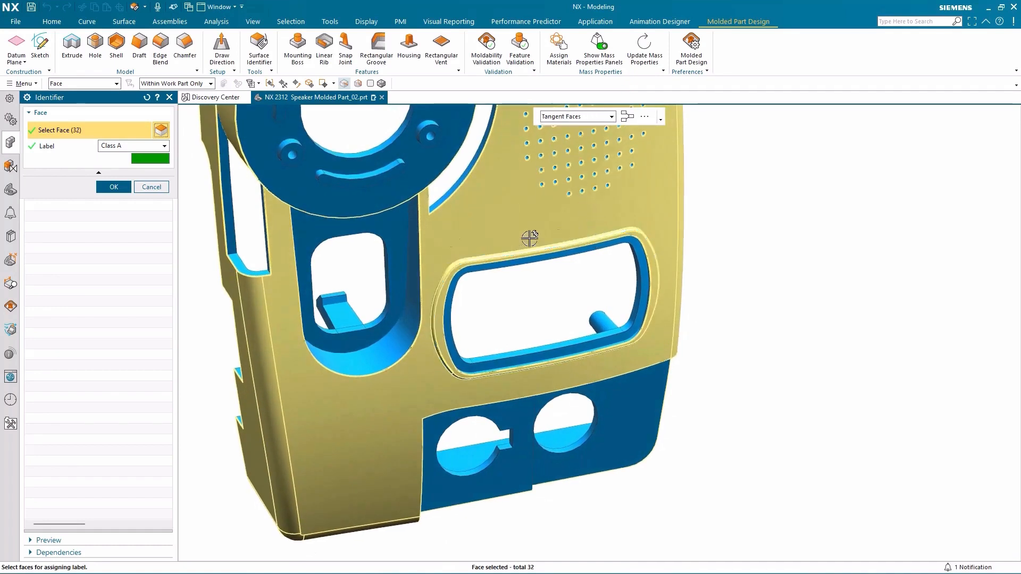
left_click(119, 189)
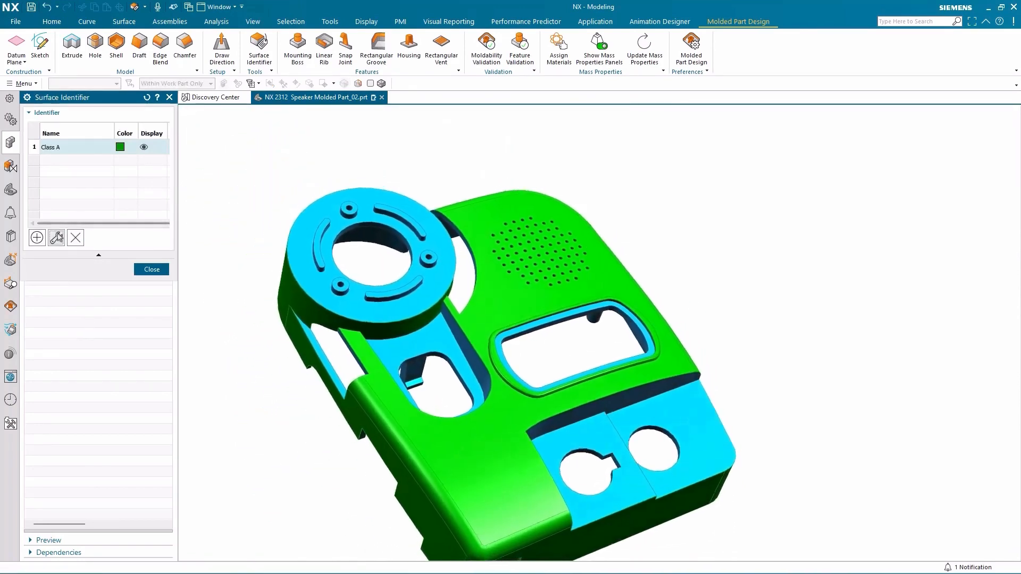
Label the speaker ring's flat front face as Class C in blue and close the Surface Identifier
left_click(36, 238)
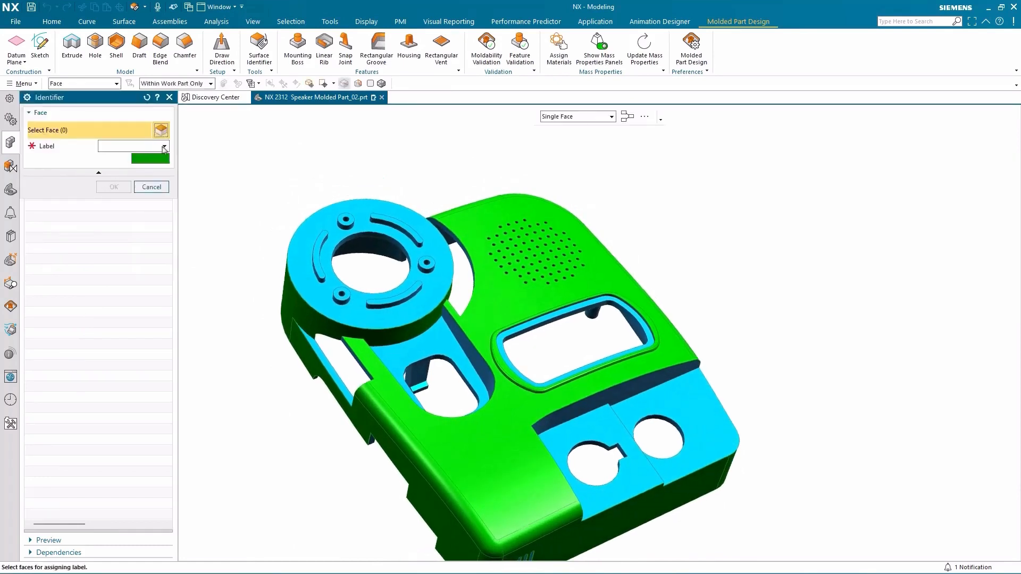
left_click(163, 147)
left_click(126, 176)
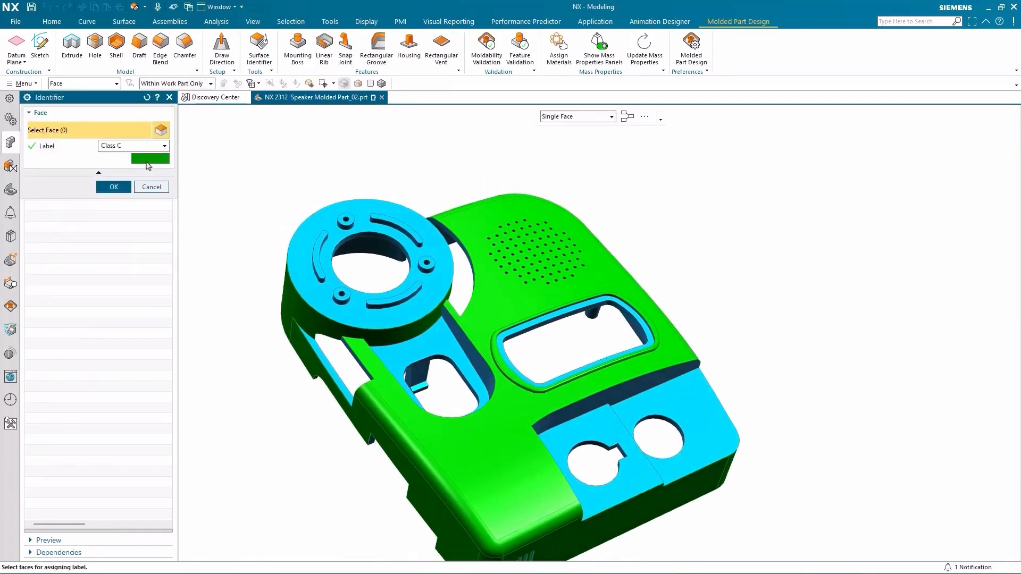
left_click(149, 160)
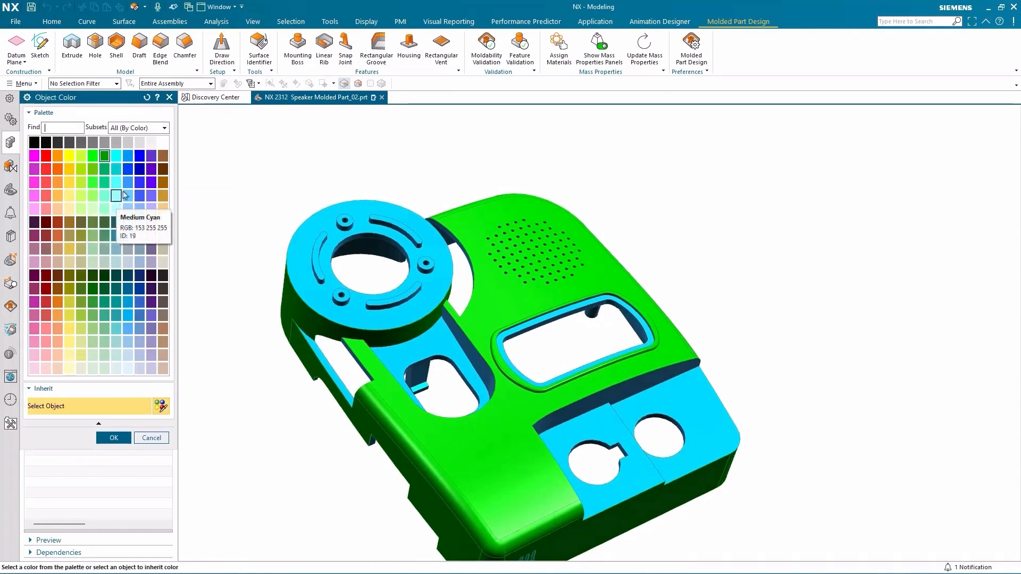
left_click(139, 155)
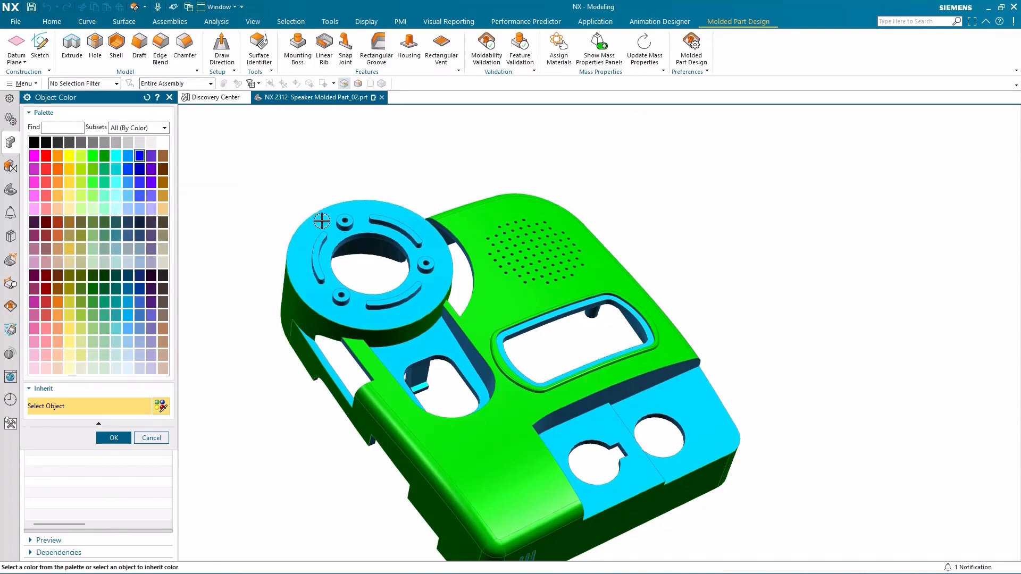
left_click(114, 438)
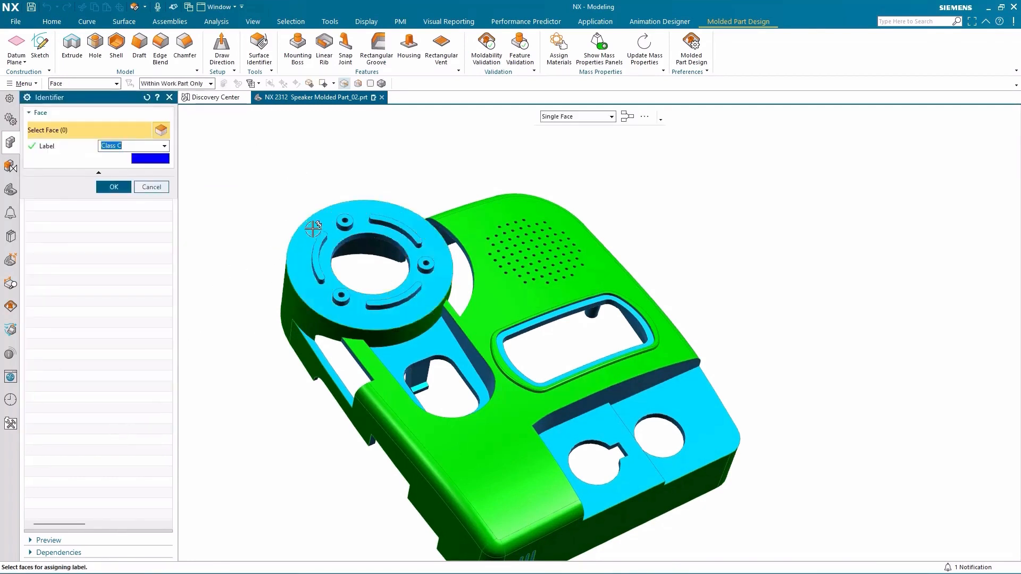
left_click(313, 229)
left_click(114, 186)
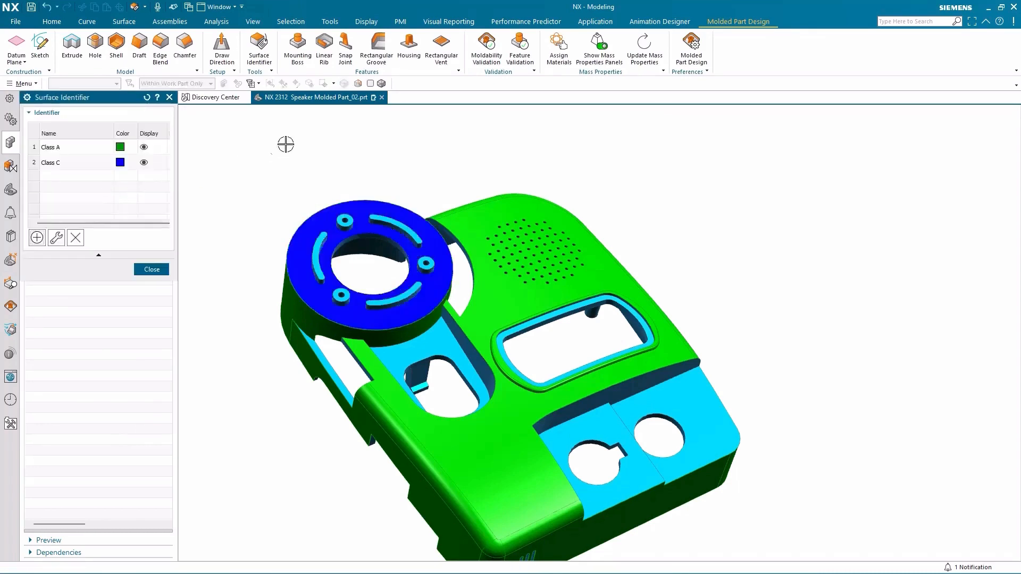
middle_click_drag(286, 144, 195, 298)
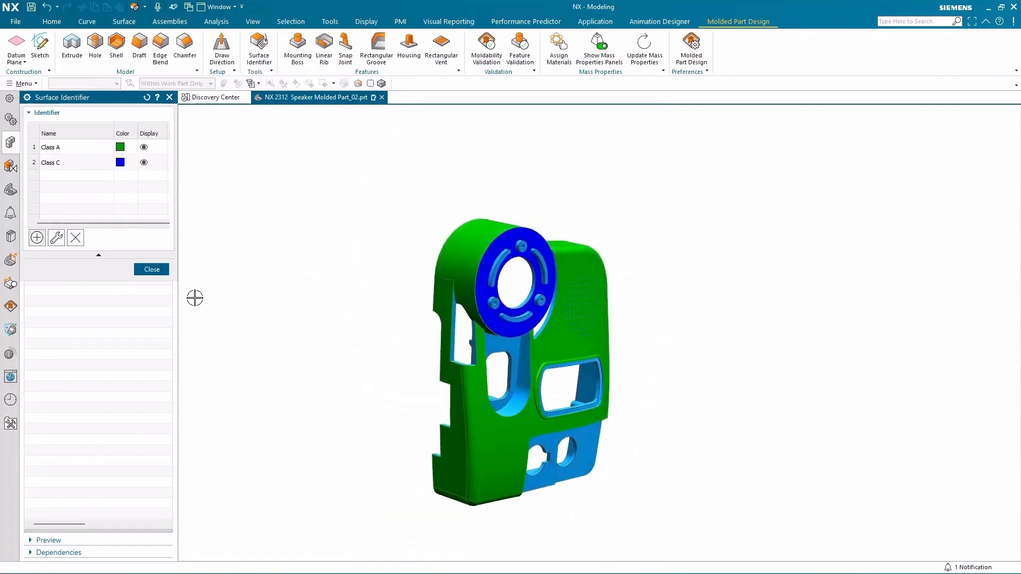
key("End")
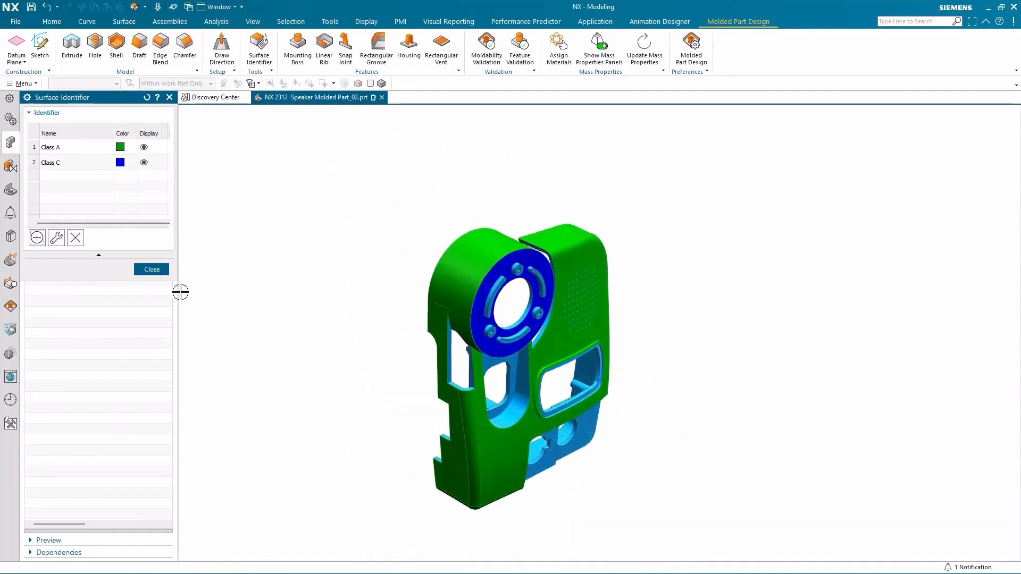
left_click(155, 270)
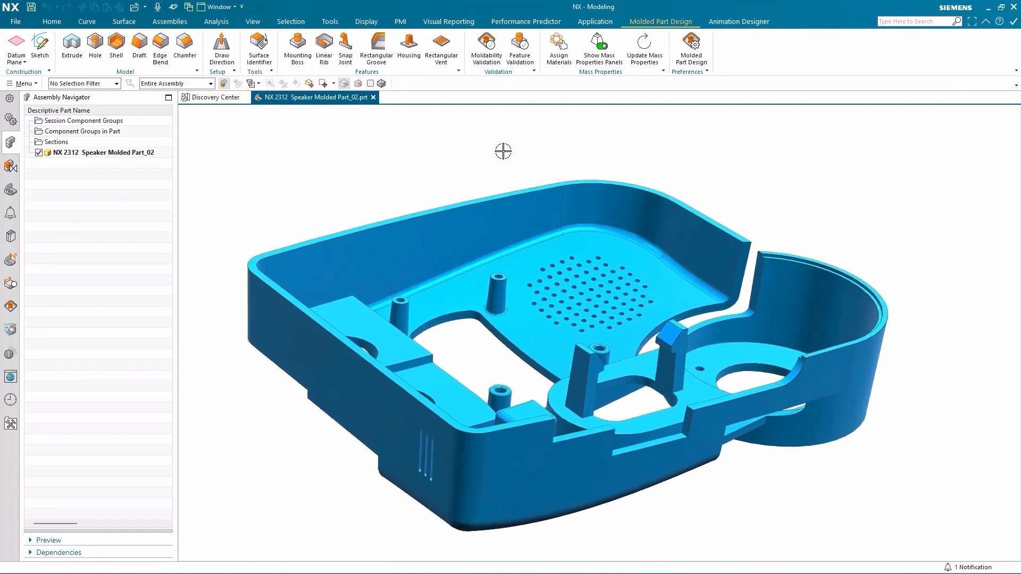
Run Feature Validation on the molded part's bosses, snap joints and housing, and bring the flagged bosses into close view
left_click(519, 47)
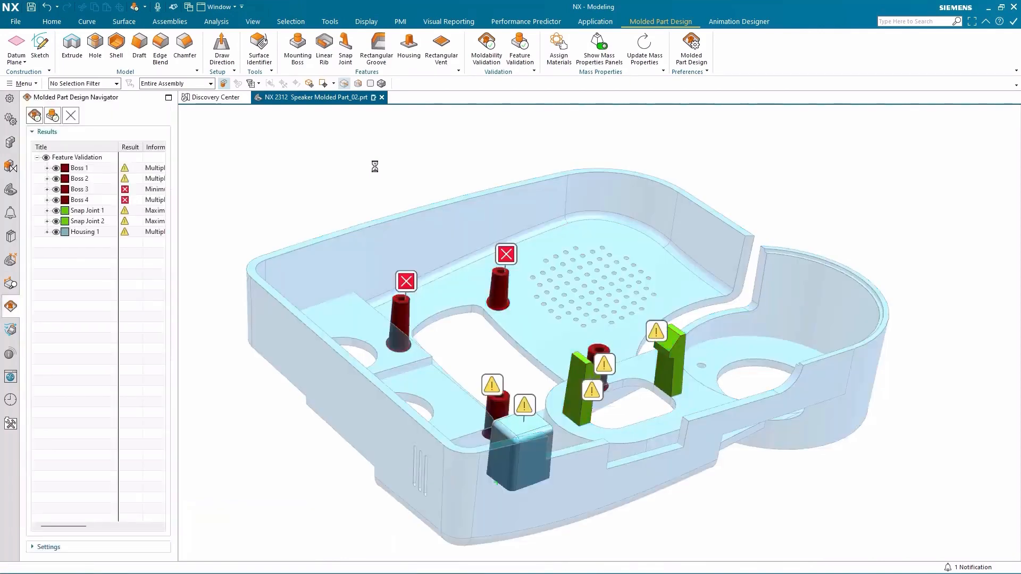
middle_click_drag(379, 166, 373, 200)
scroll(372, 201, "up", 2)
scroll(625, 331, "up", 5)
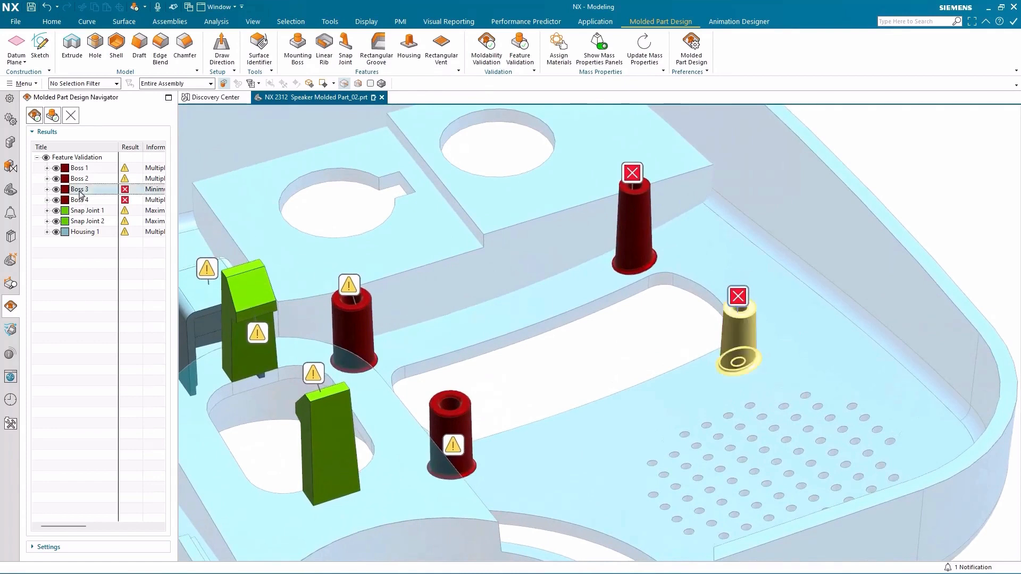
Expand the Boss 3 validation checks and read the full information for Minimum Radius at Top
left_click(48, 189)
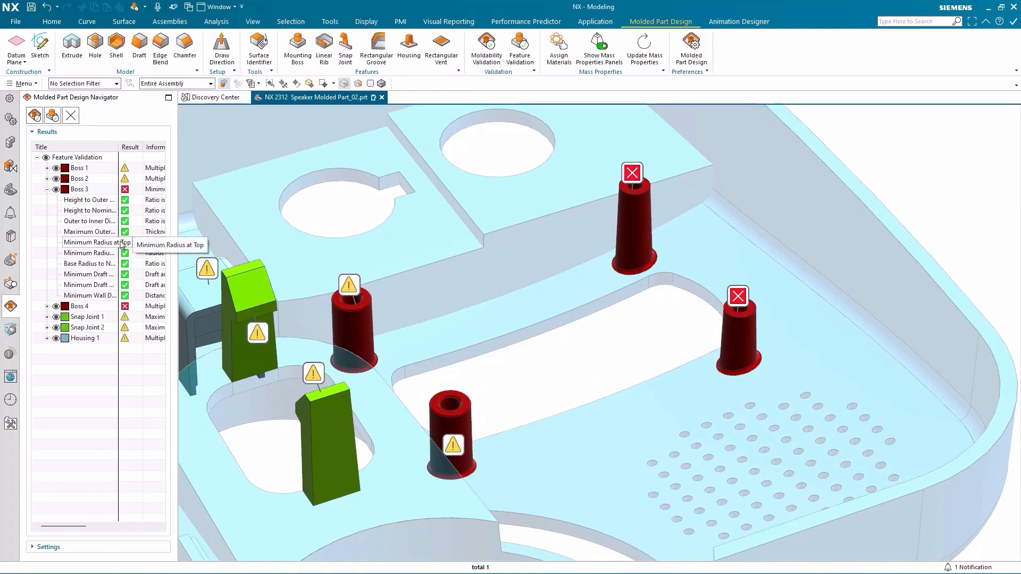
left_click(122, 243)
left_click_drag(177, 236, 273, 236)
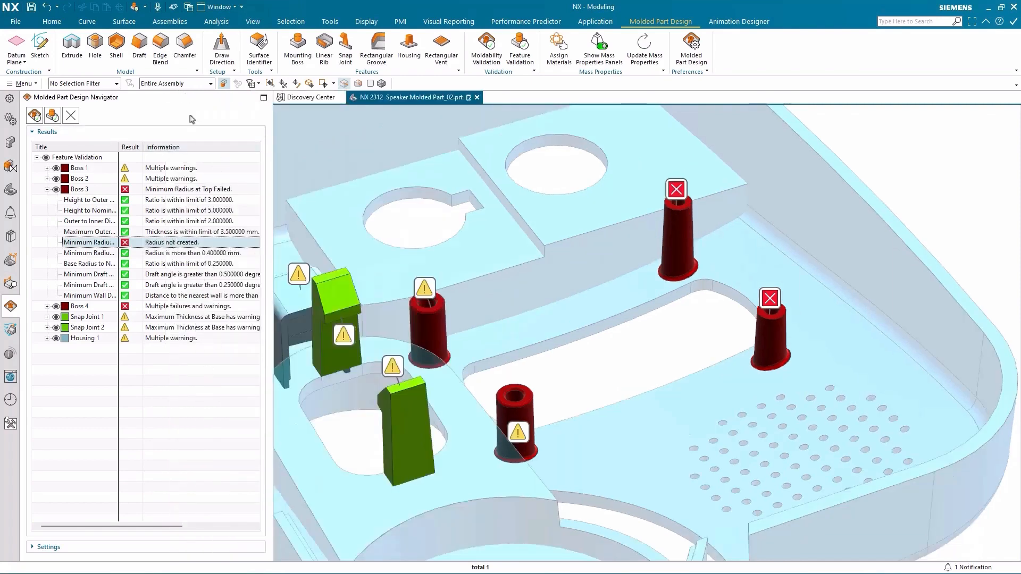
Blend the outer top edges of the two failed bosses, Boss 3 and Boss 4, with a 0.25 mm radius
left_click(165, 51)
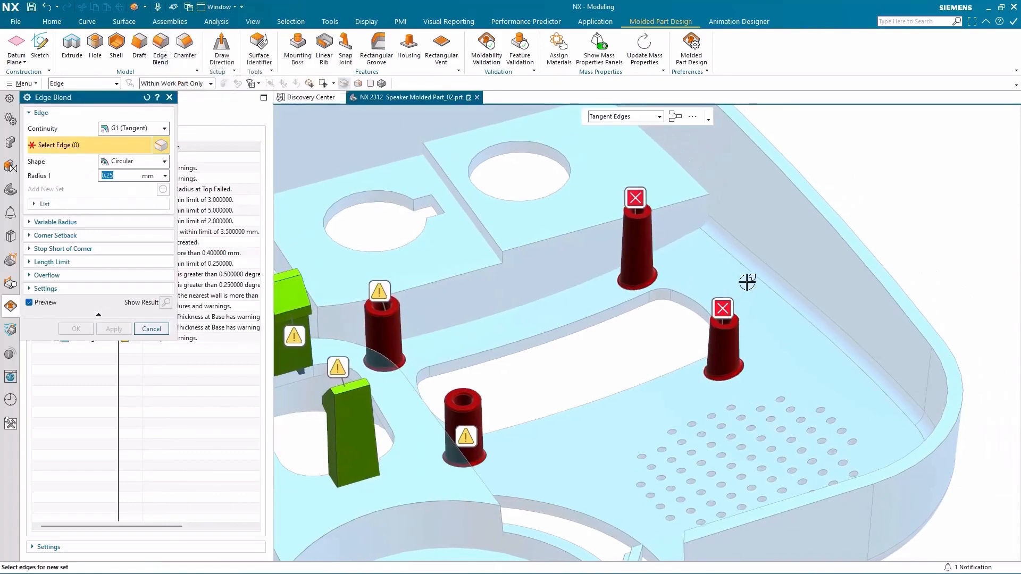
scroll(770, 270, "up", 1)
scroll(770, 270, "up", 4)
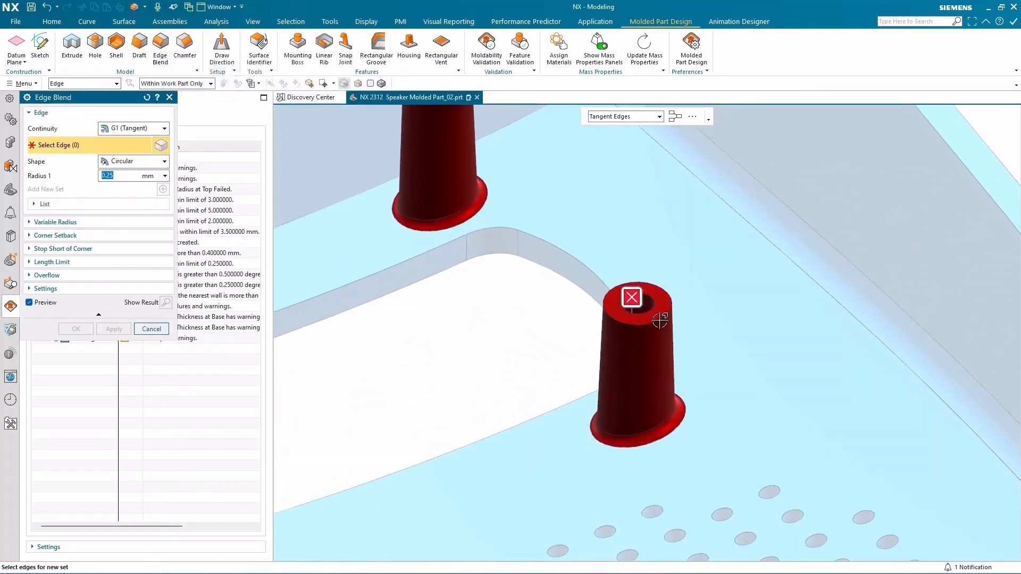
left_click(659, 320)
scroll(726, 261, "down", 3)
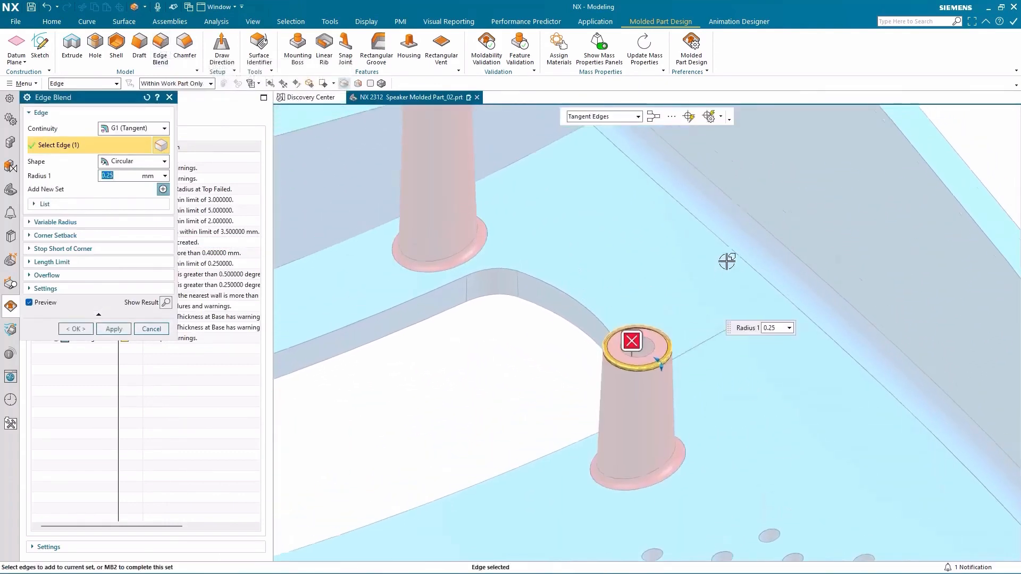
left_click(690, 117)
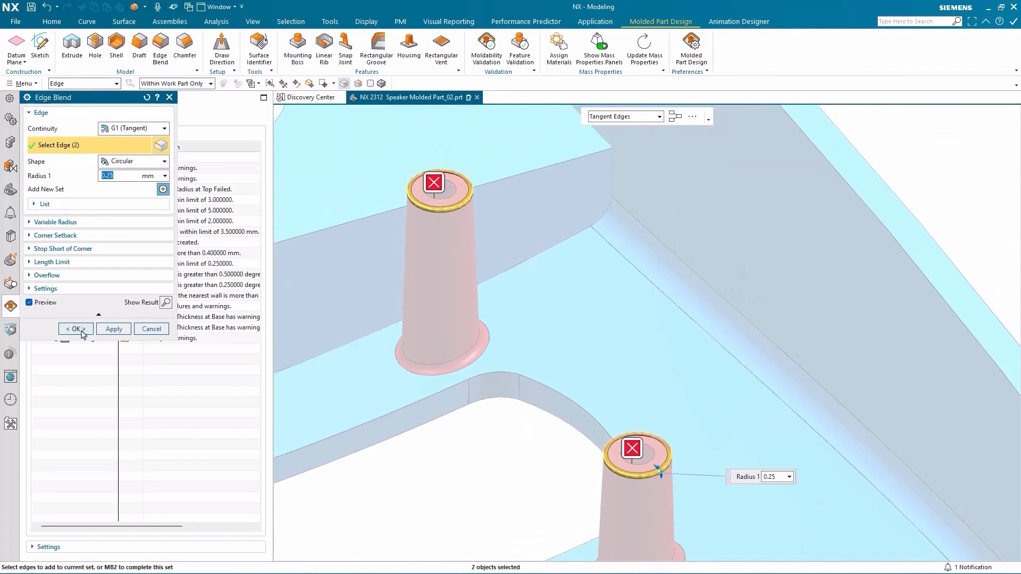
left_click(80, 330)
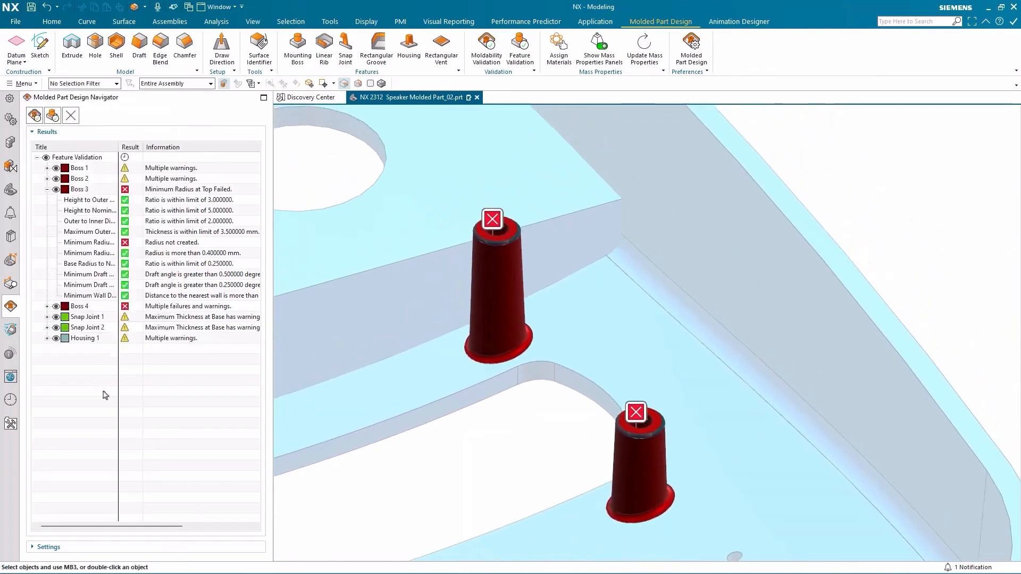
Update the Feature Validation results for Boss 3 and Boss 4 together and review the individual checks of Boss 4
left_click(47, 189)
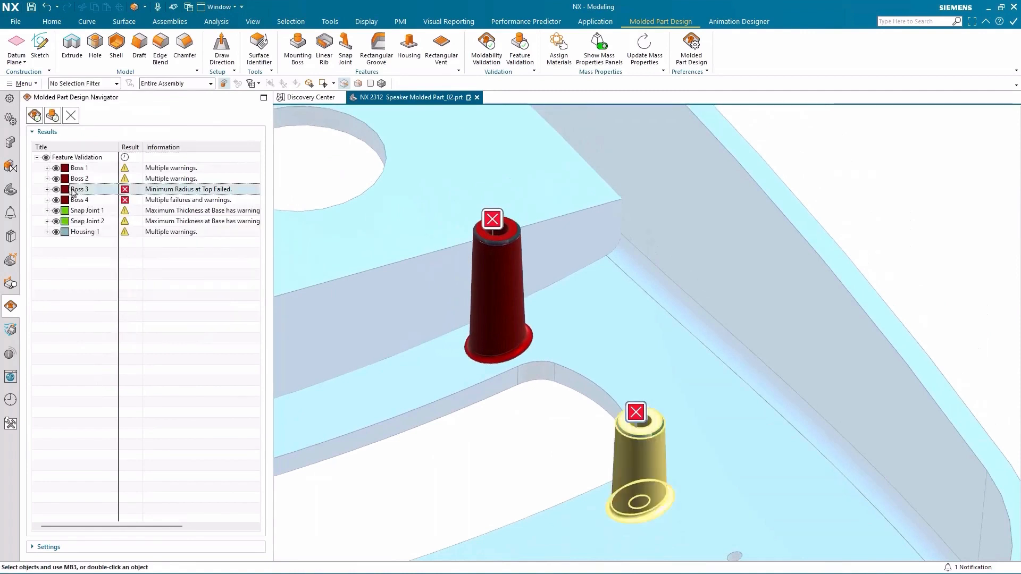
left_click(88, 201, "ctrl")
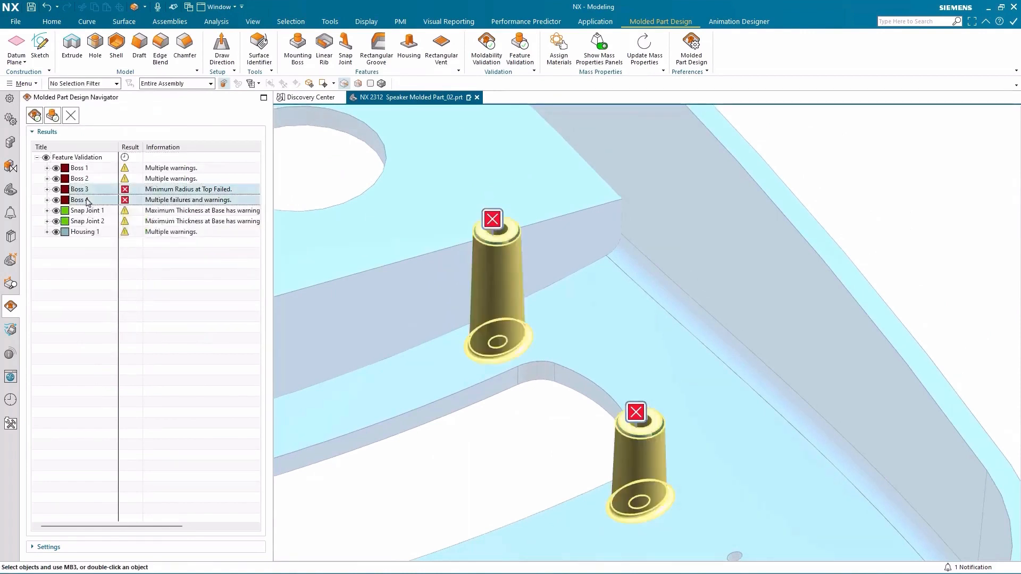
right_click(87, 201)
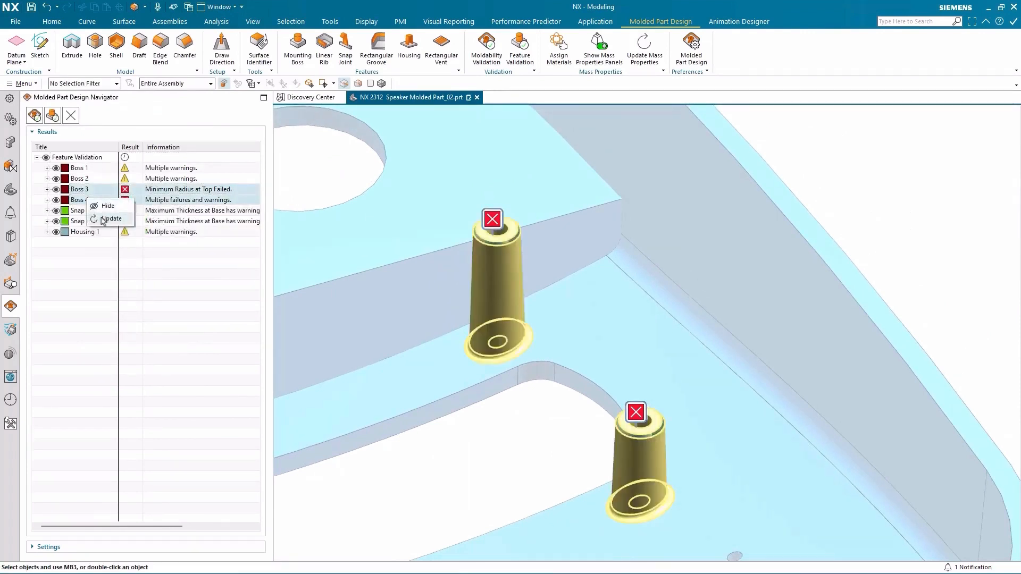
left_click(103, 219)
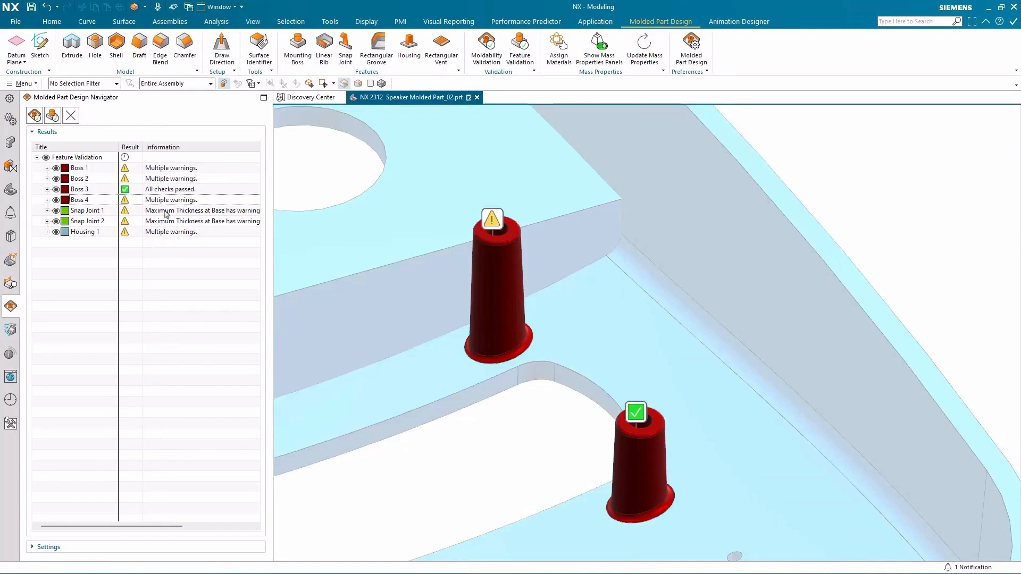
left_click(47, 201)
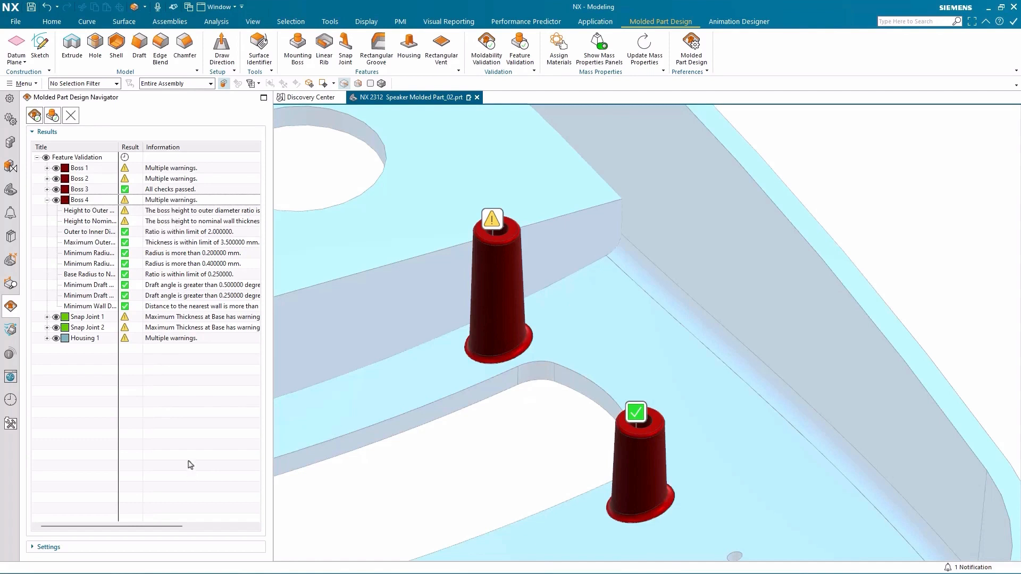
left_click(47, 201)
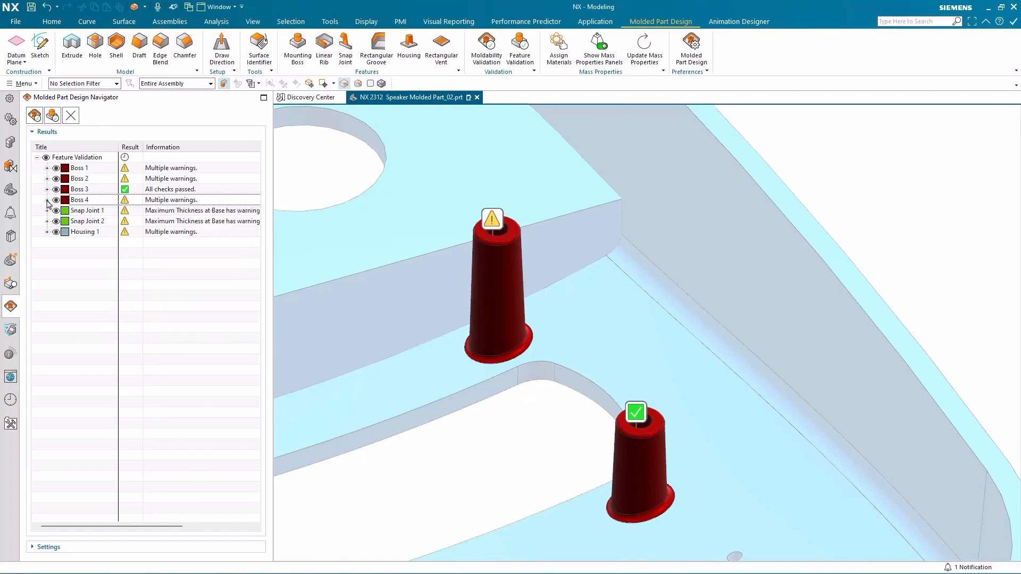
Hide all Feature Validation results on the model and switch to the Assembly Navigator, narrowed to its part name column
left_click(46, 158)
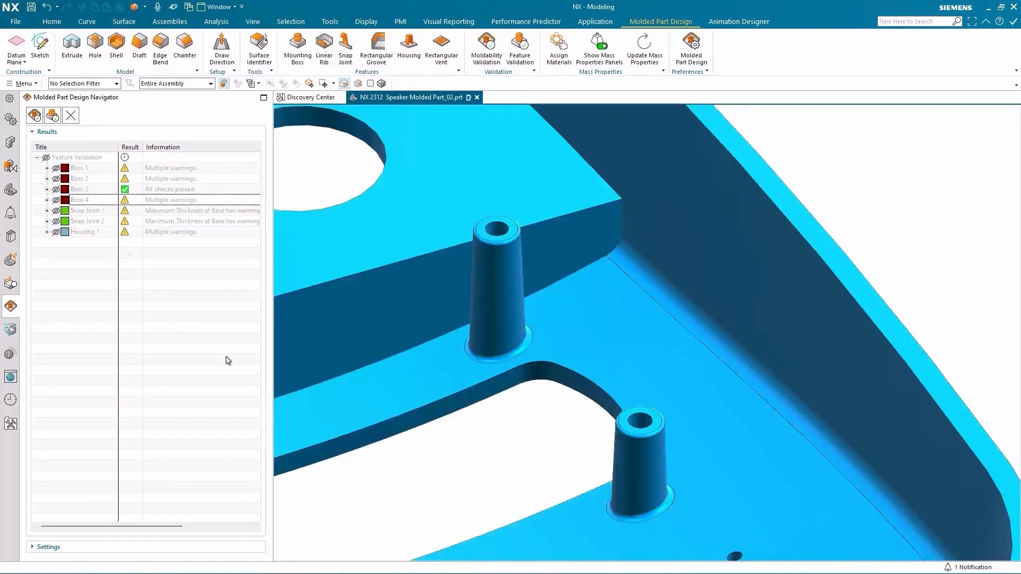
middle_click_drag(476, 482, 474, 485)
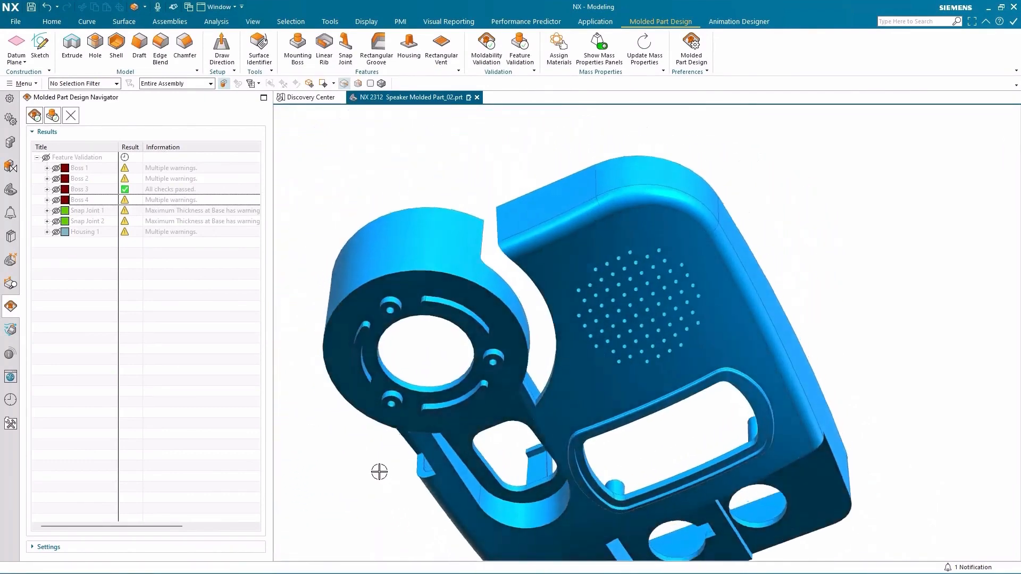
left_click(10, 143)
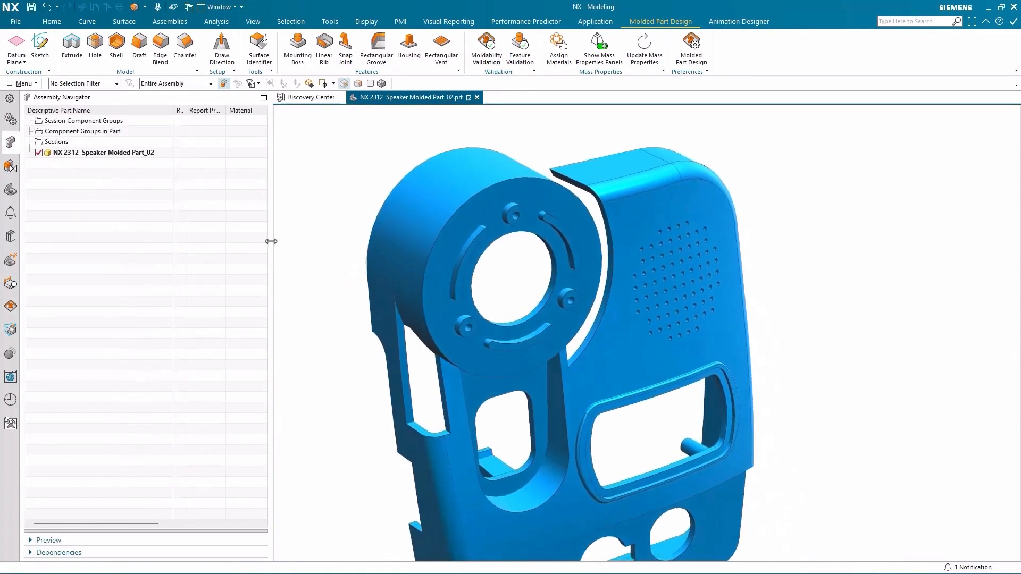
left_click_drag(271, 241, 172, 250)
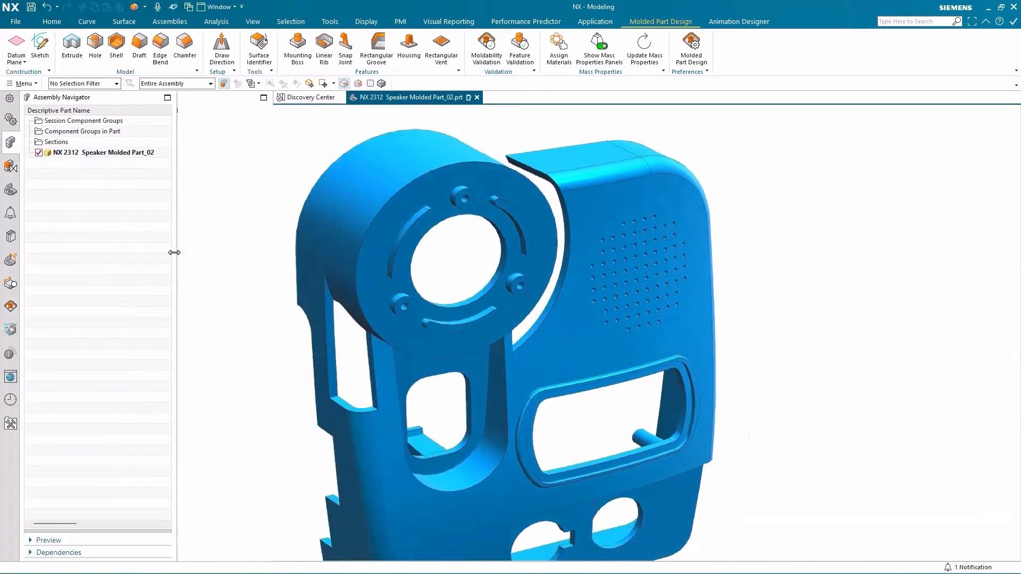